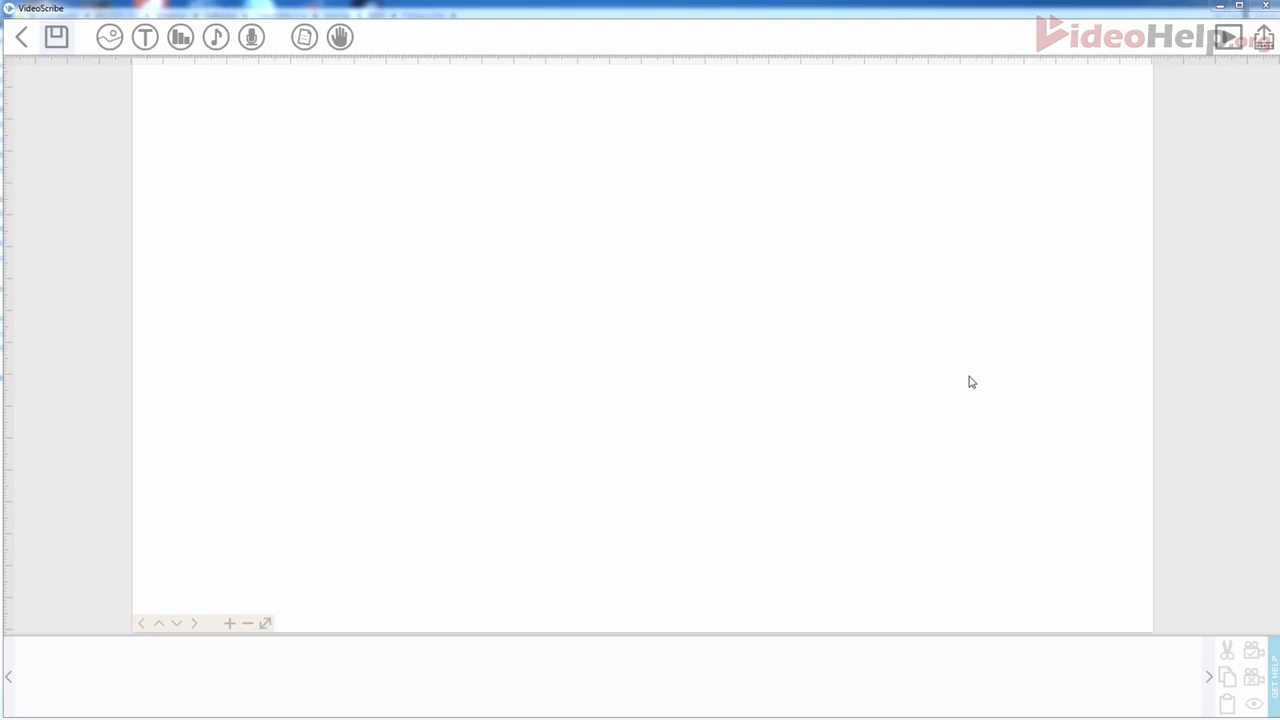
# Create a text element reading "HELLO MY NAME IS" and open the list of available fonts
pyautogui.click(144, 40)
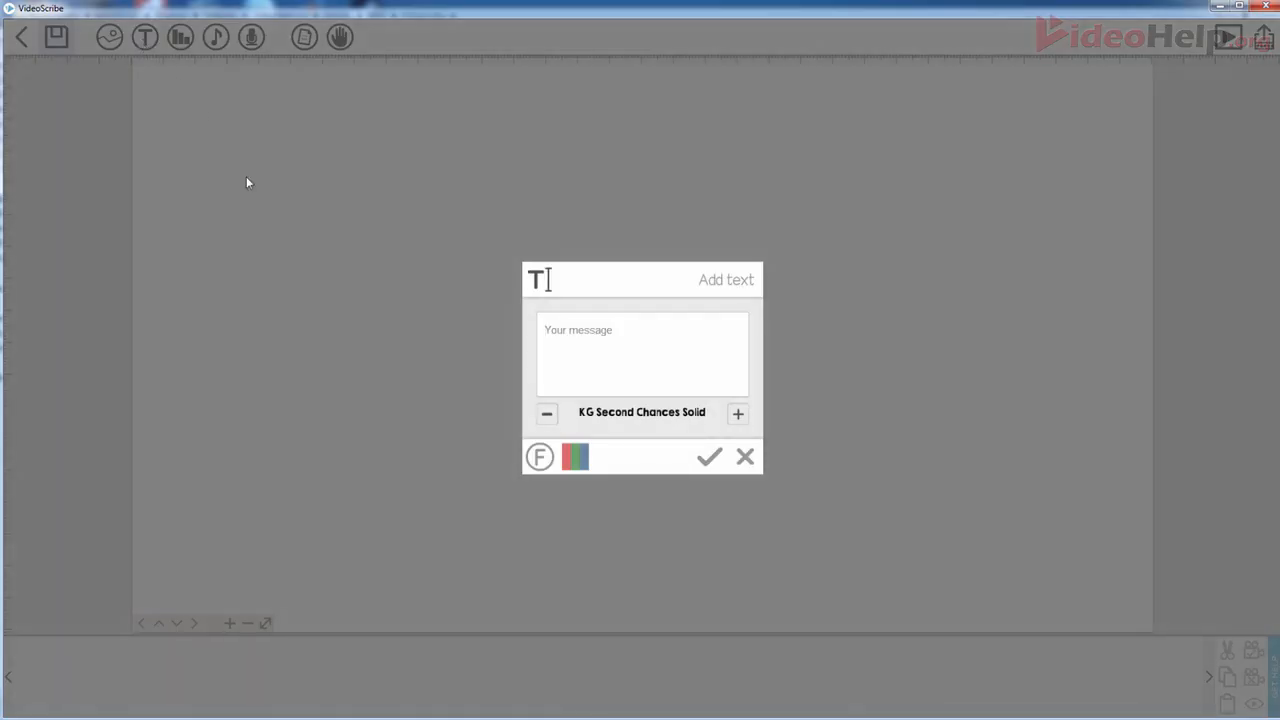
pyautogui.write('HELLO MY NAME IS')
pyautogui.click(540, 458)
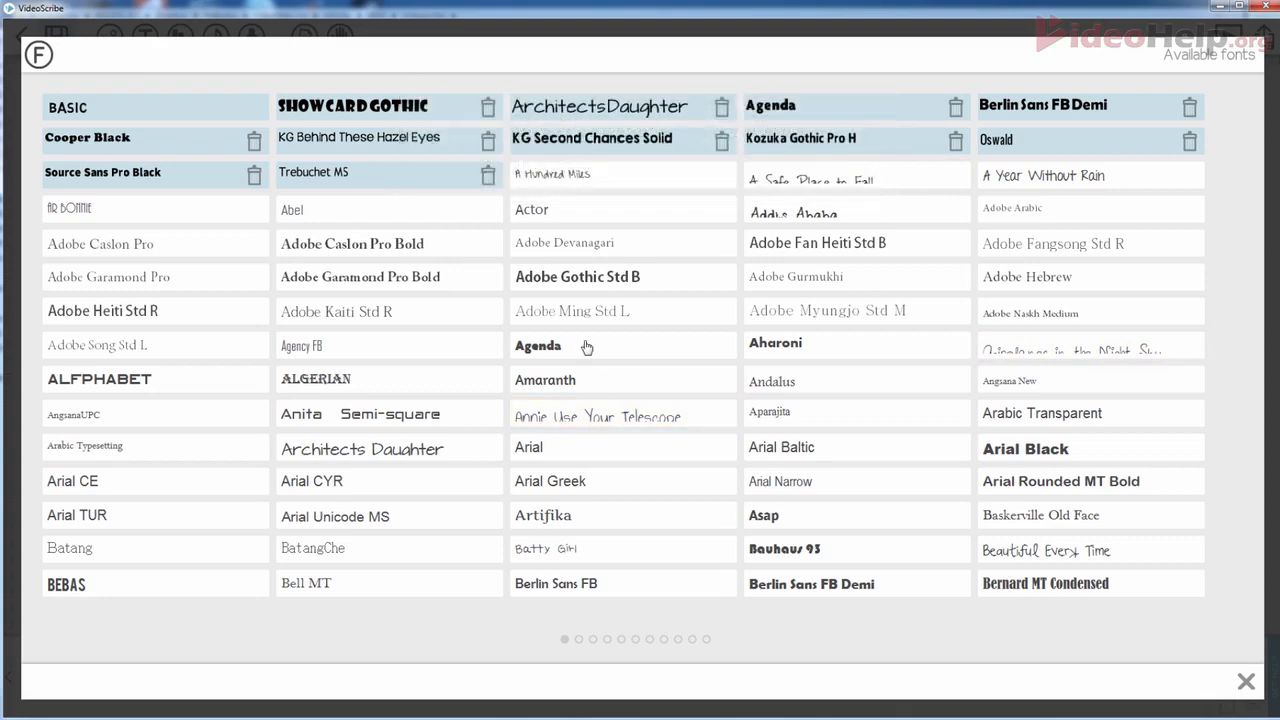
# Import the Actor font with basic and Latin extended characters, and remove it from the available fonts
pyautogui.click(571, 217)
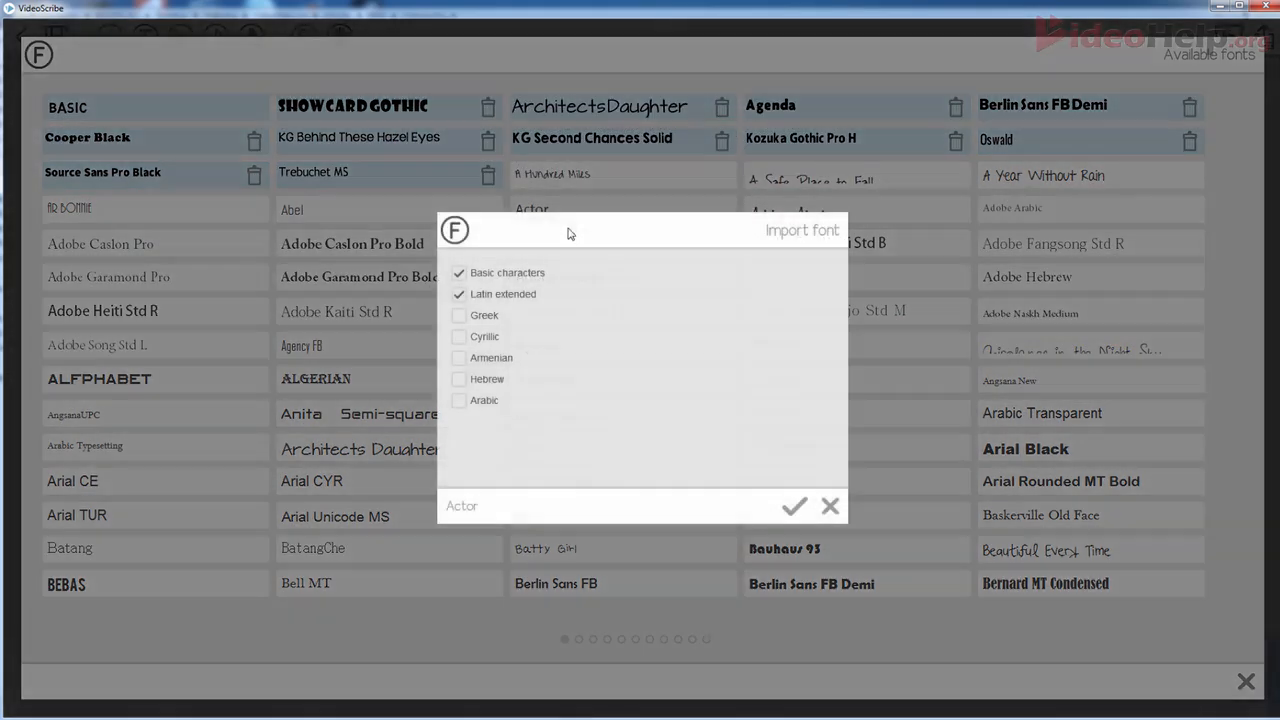
pyautogui.click(522, 296)
pyautogui.click(522, 296)
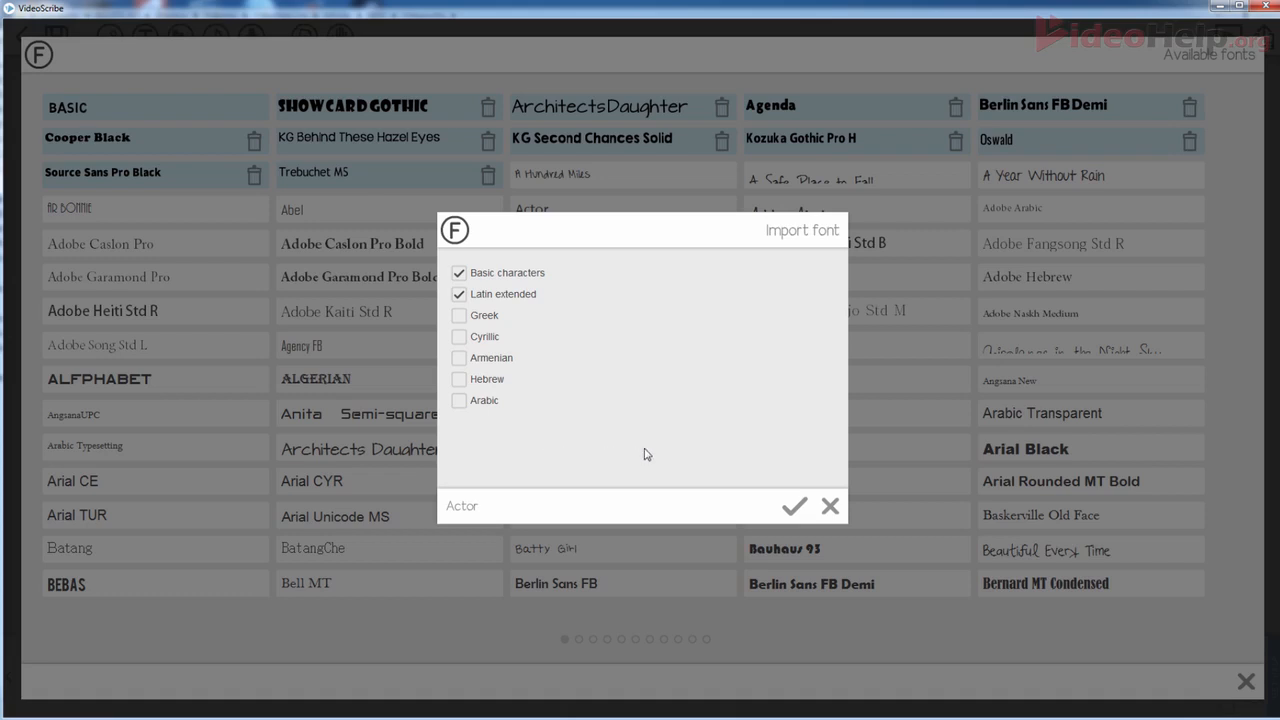
pyautogui.click(793, 508)
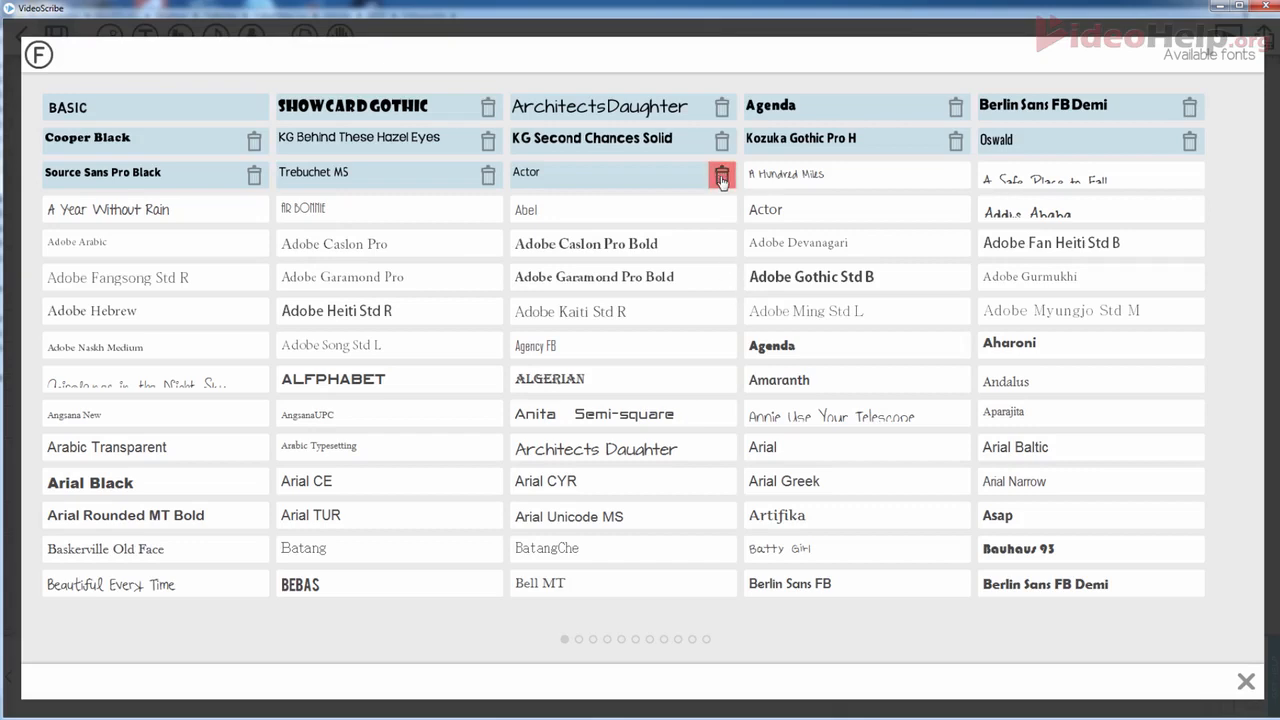
pyautogui.click(722, 177)
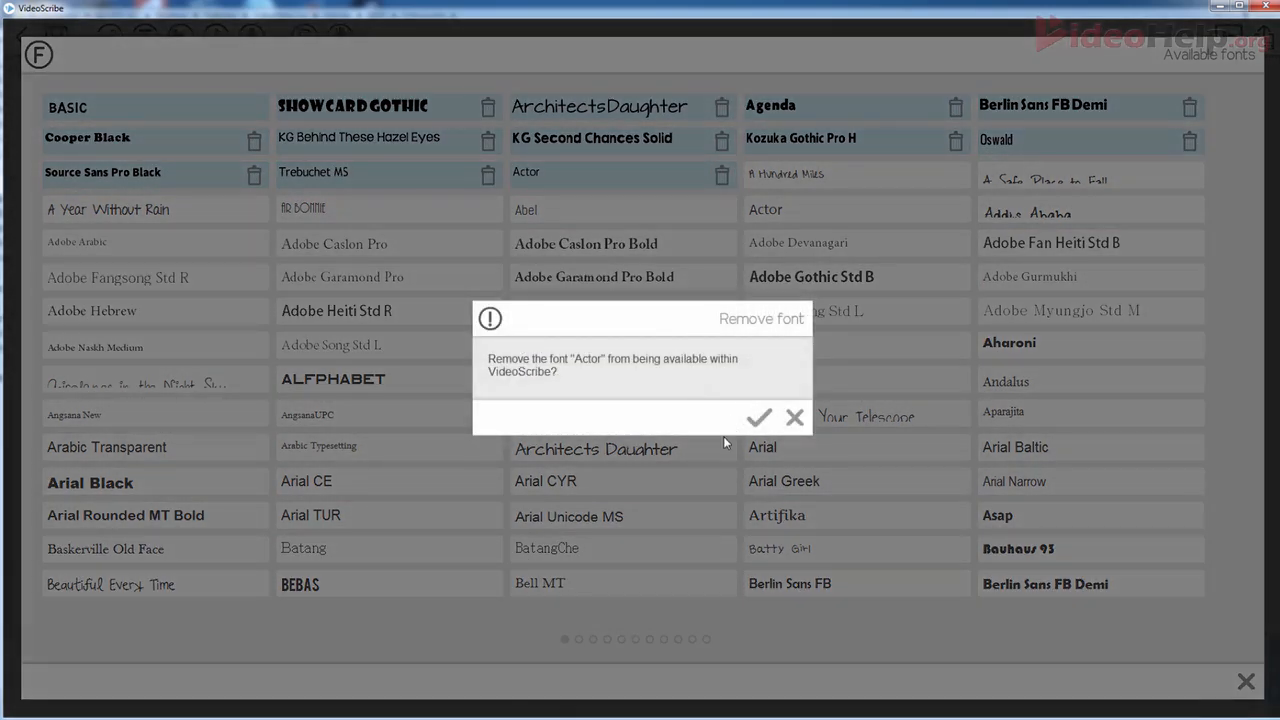
pyautogui.click(759, 417)
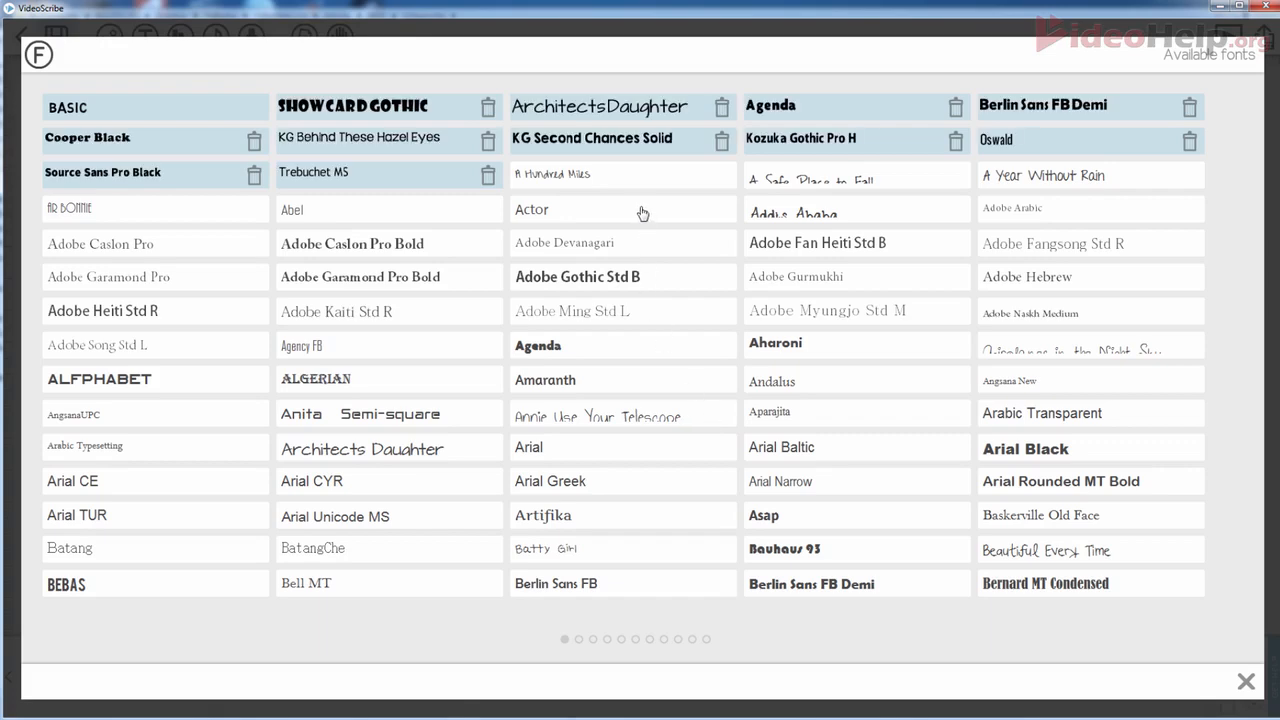
# Import the Actor font with the Greek, Cyrillic, Armenian, Hebrew and Arabic characters also included
pyautogui.click(642, 213)
pyautogui.click(459, 315)
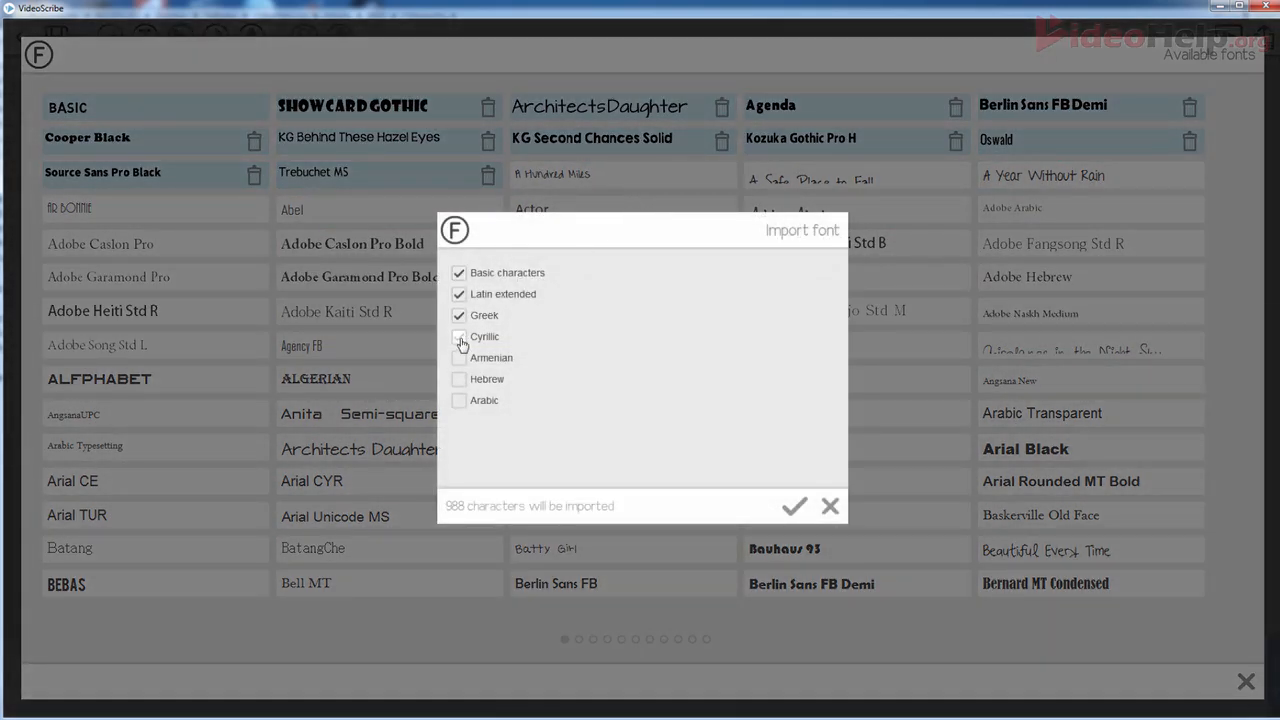
pyautogui.click(459, 337)
pyautogui.click(459, 358)
pyautogui.click(459, 379)
pyautogui.click(459, 400)
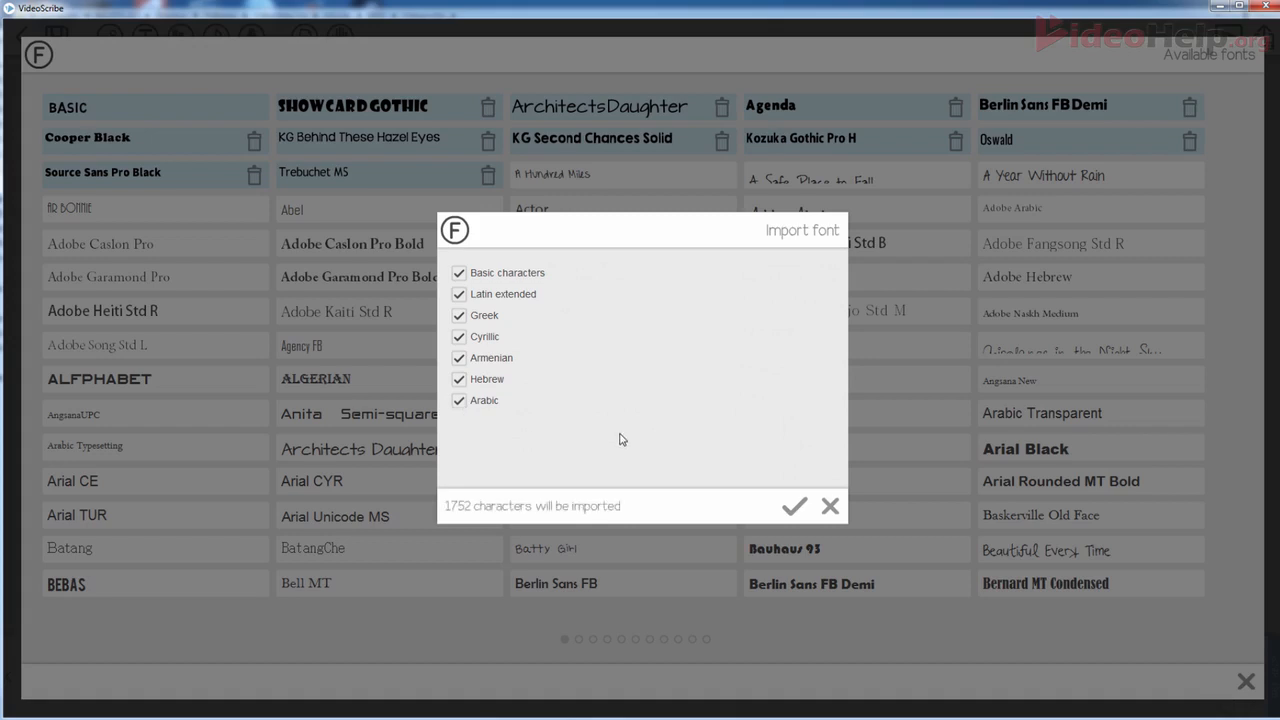
pyautogui.click(794, 506)
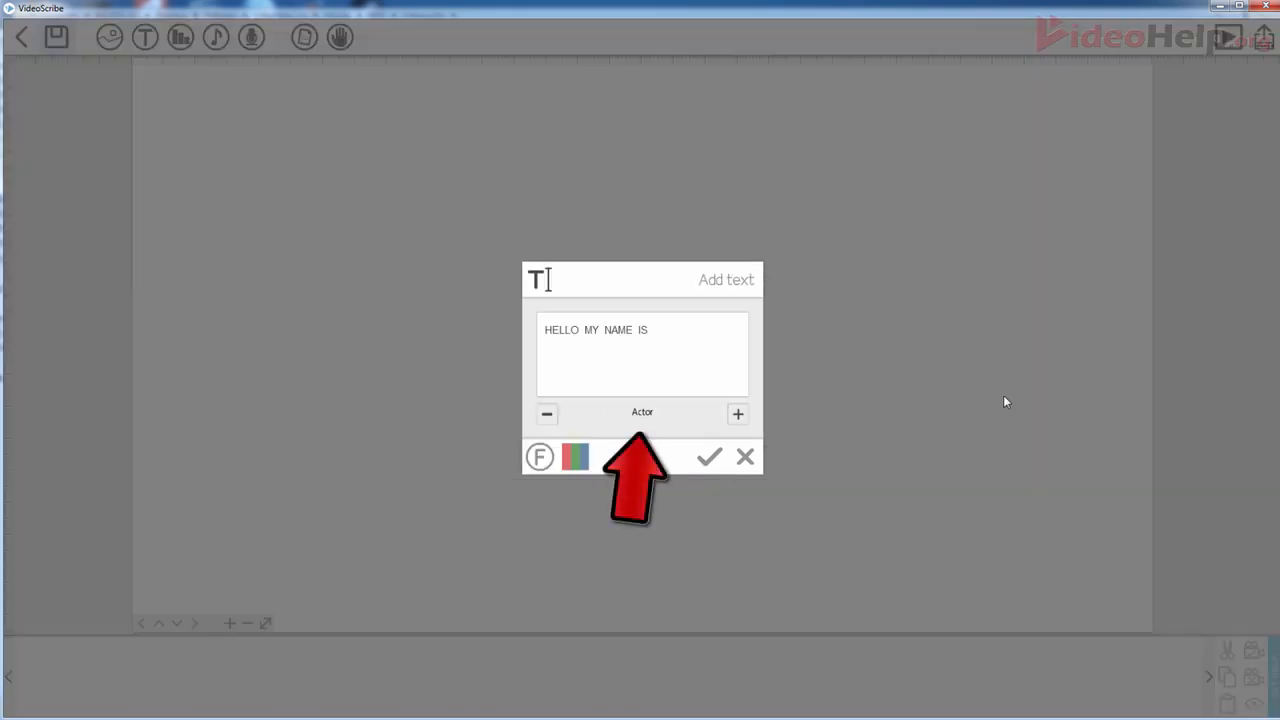
# Browse through the imported fonts and set the text's font to ArchitectsDaughter
pyautogui.click(738, 414)
pyautogui.click(738, 414)
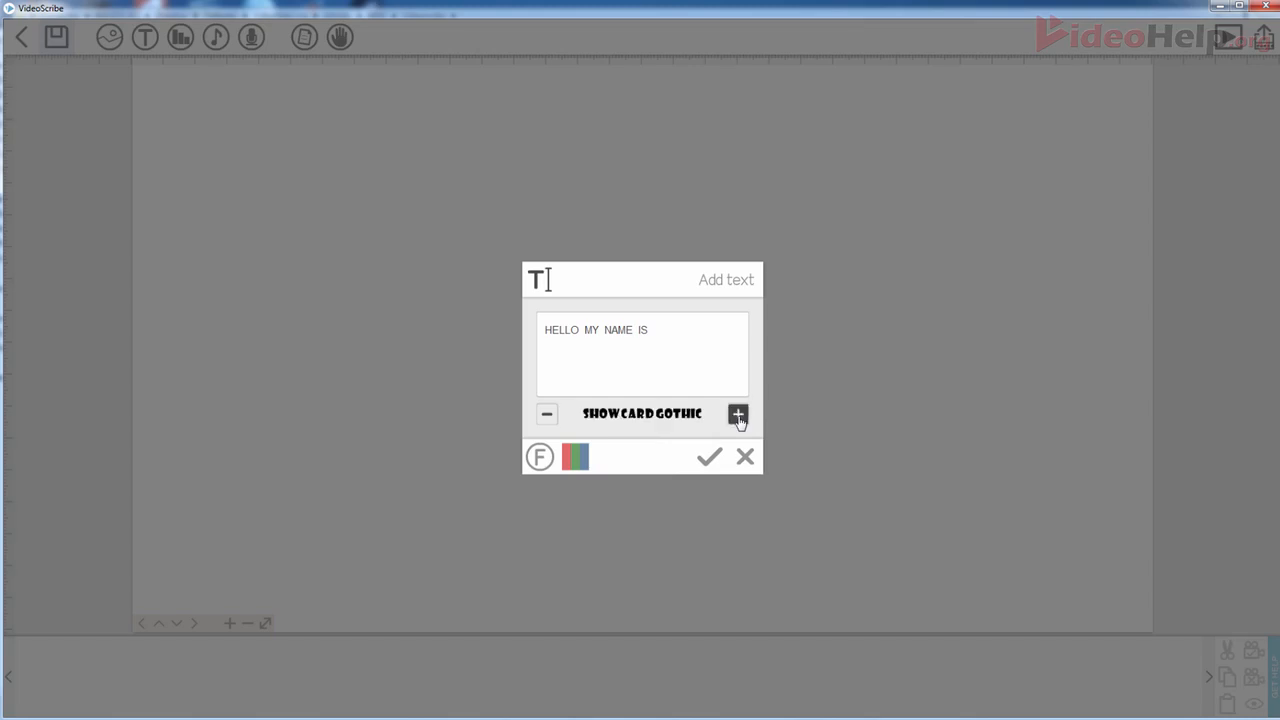
pyautogui.click(738, 414)
pyautogui.click(547, 415)
pyautogui.click(547, 415)
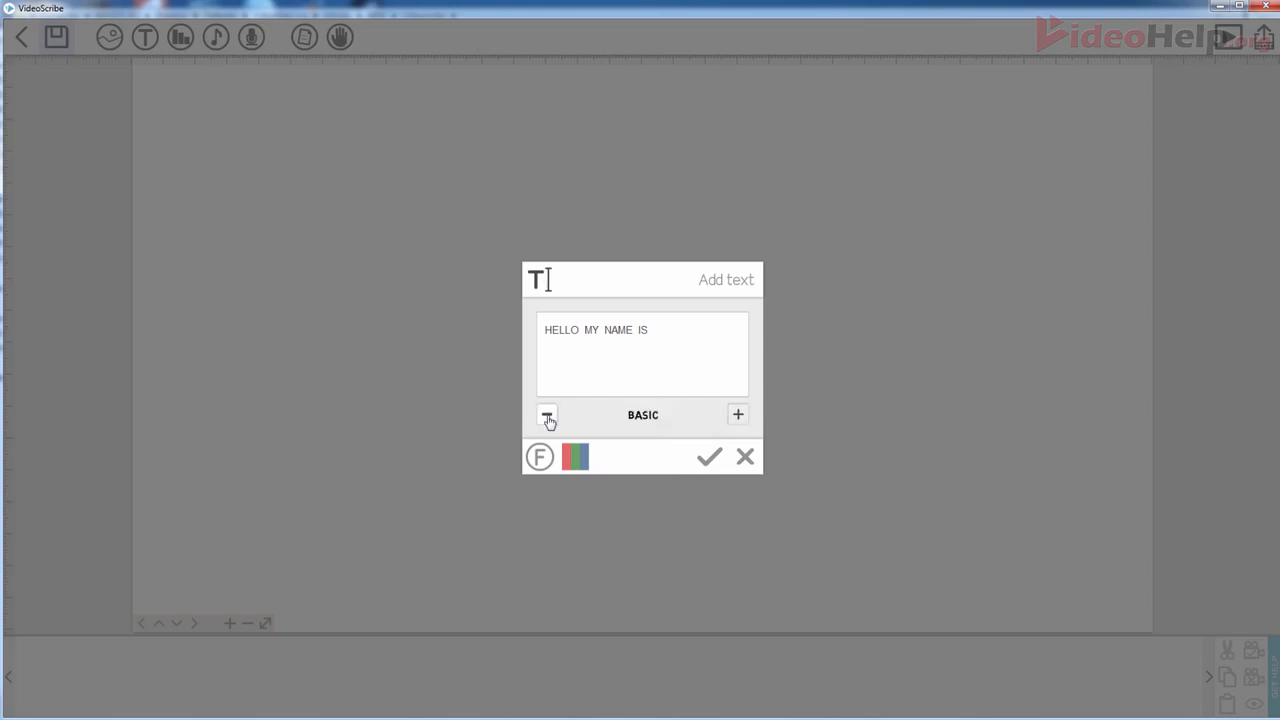
pyautogui.click(736, 415)
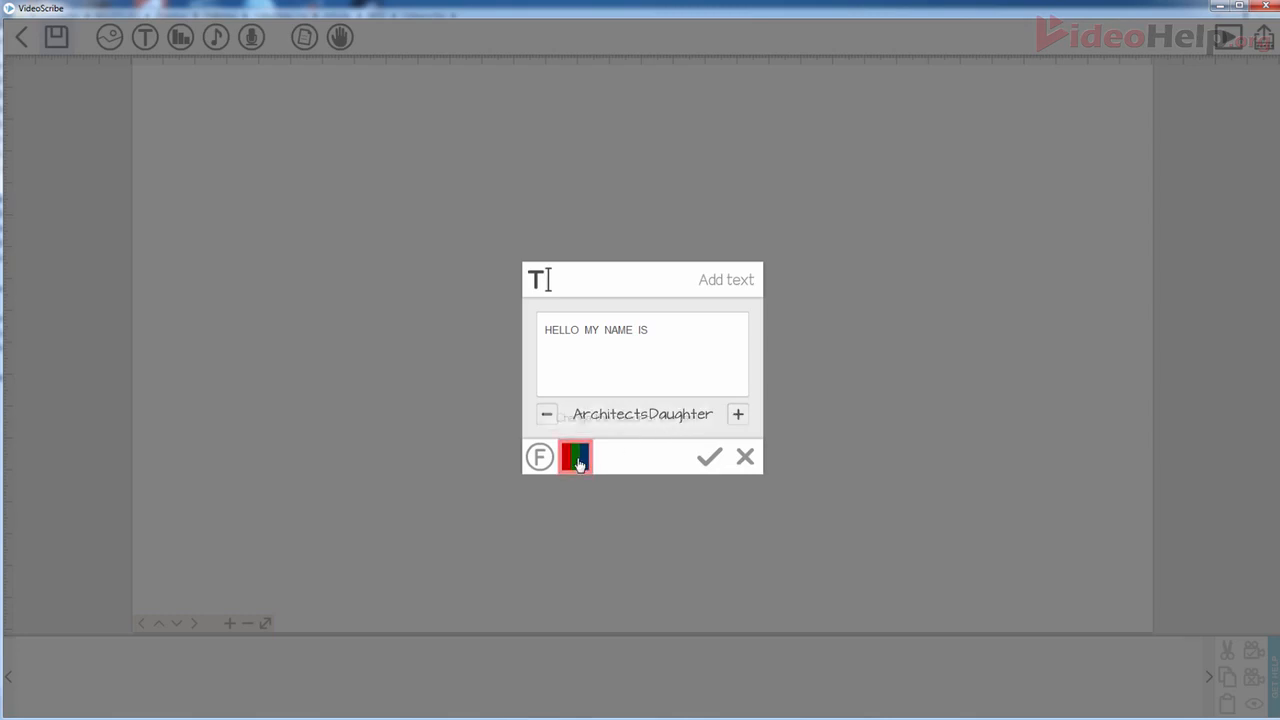
# Set the text colour to dark red 8c172f and add the text to the canvas
pyautogui.click(577, 459)
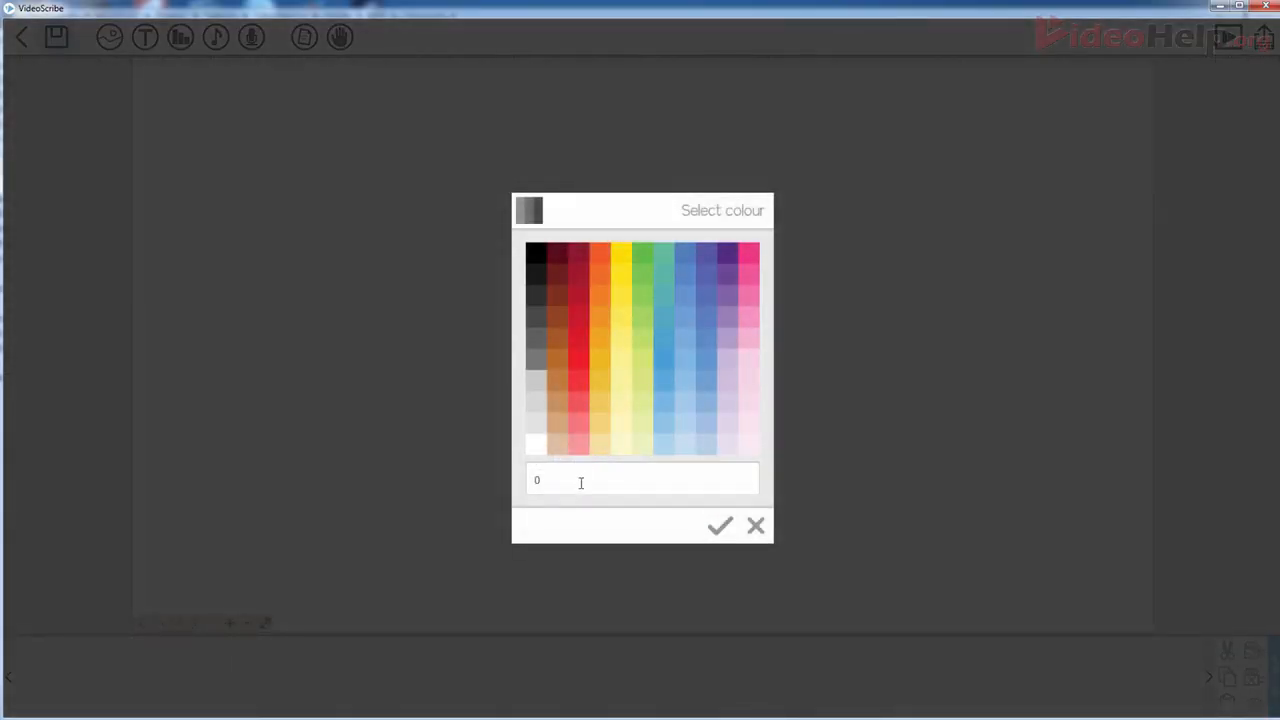
pyautogui.click(578, 258)
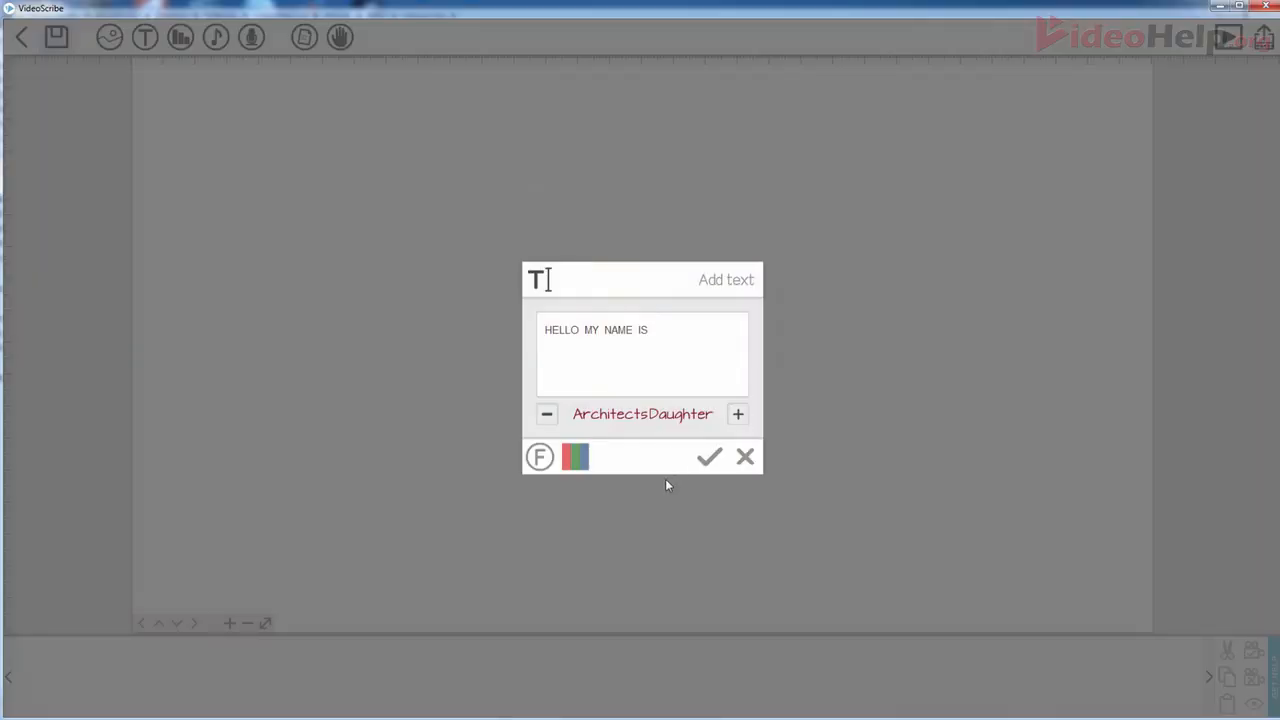
pyautogui.click(578, 457)
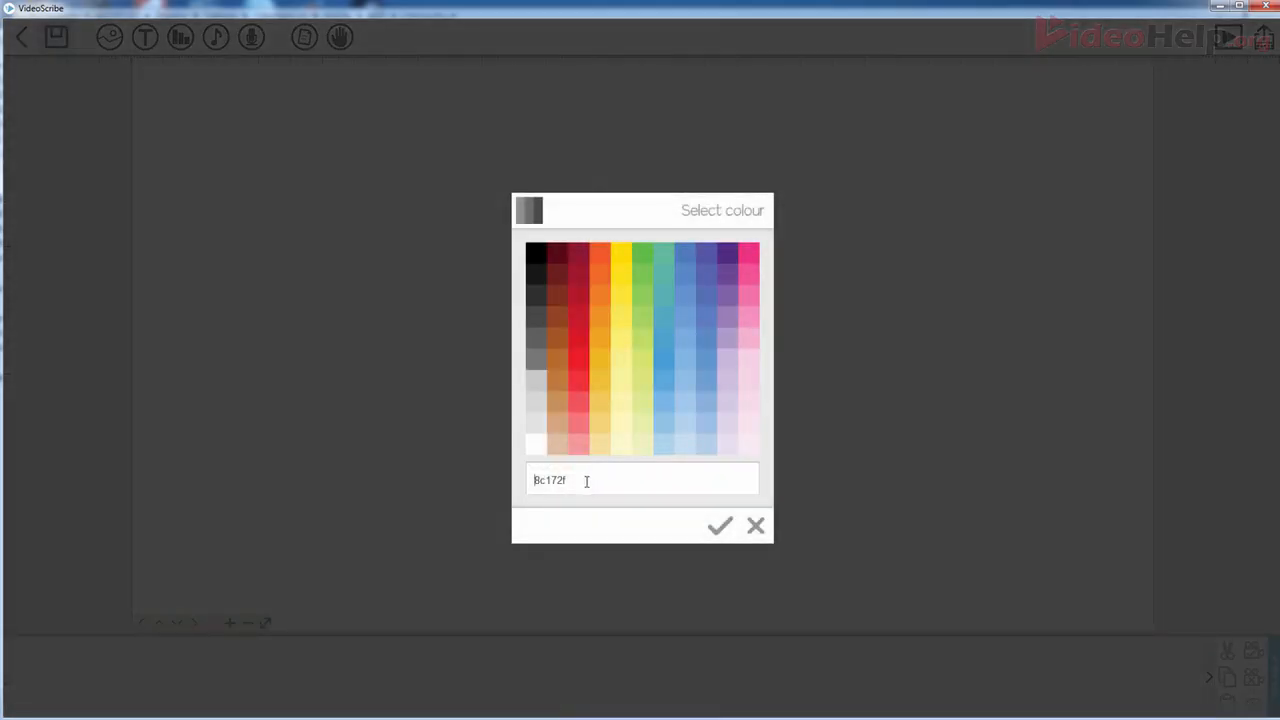
pyautogui.moveTo(587, 481); pyautogui.dragTo(476, 480)
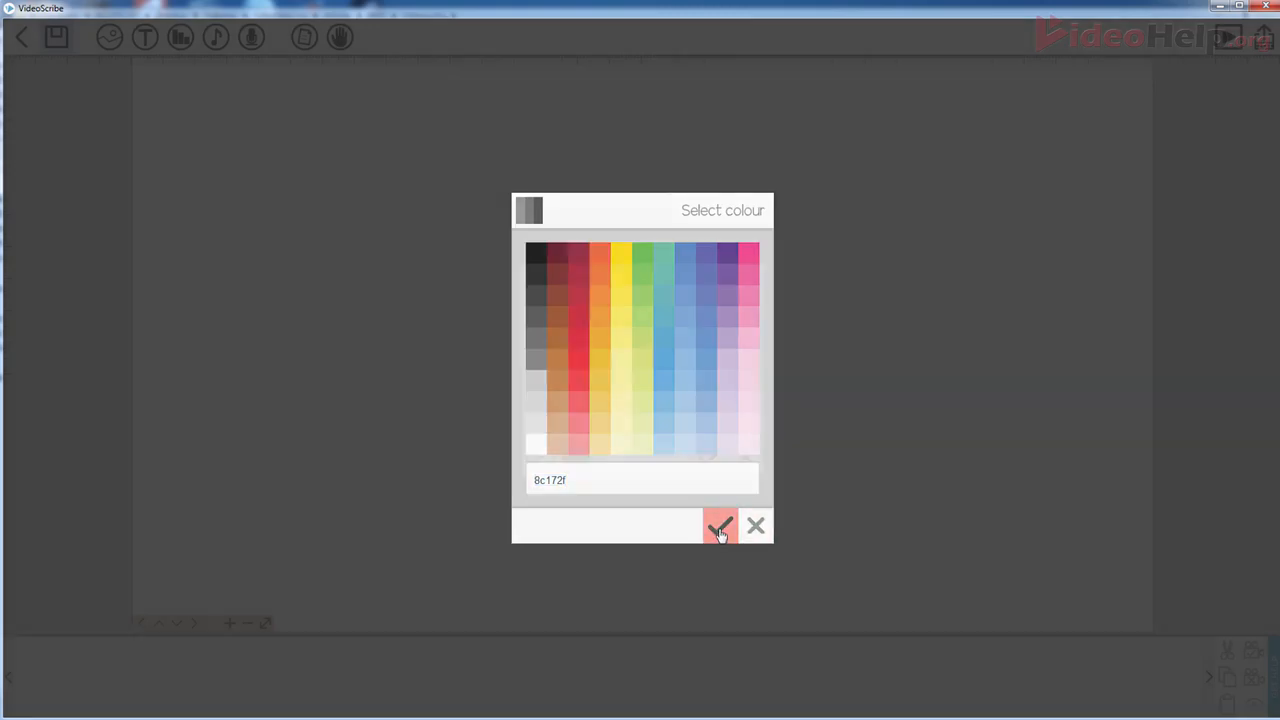
pyautogui.click(719, 526)
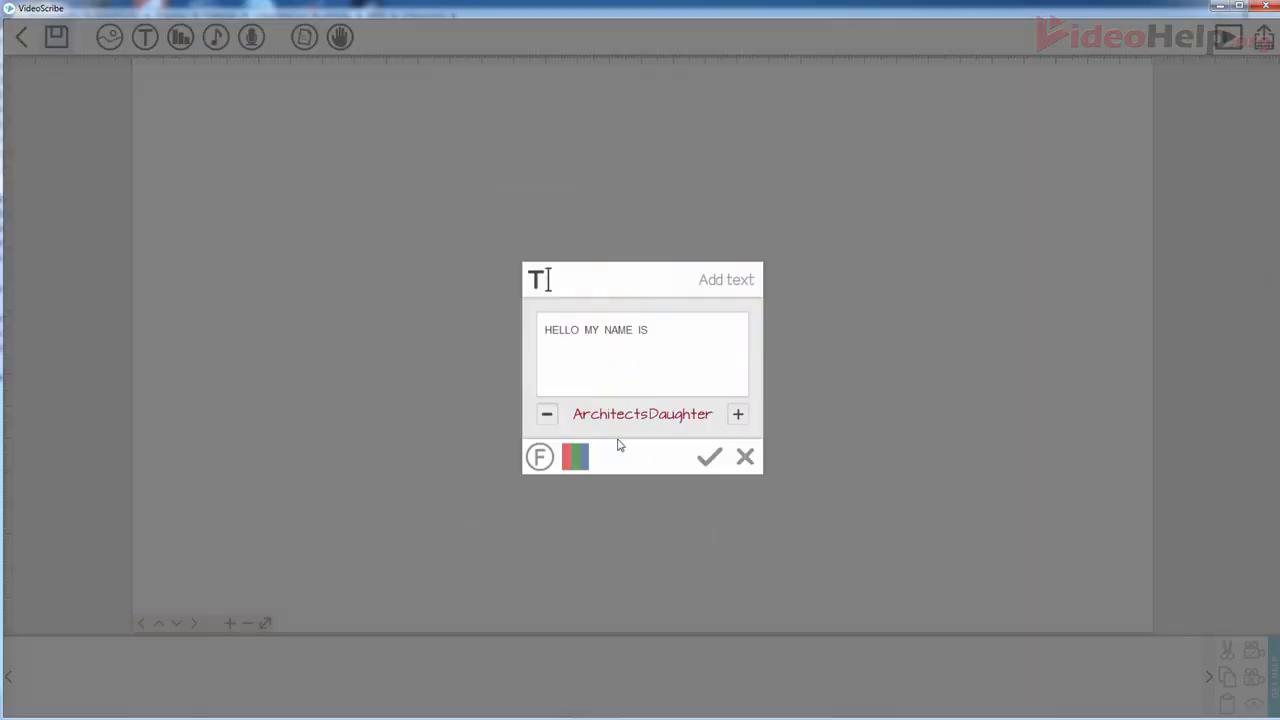
pyautogui.click(708, 462)
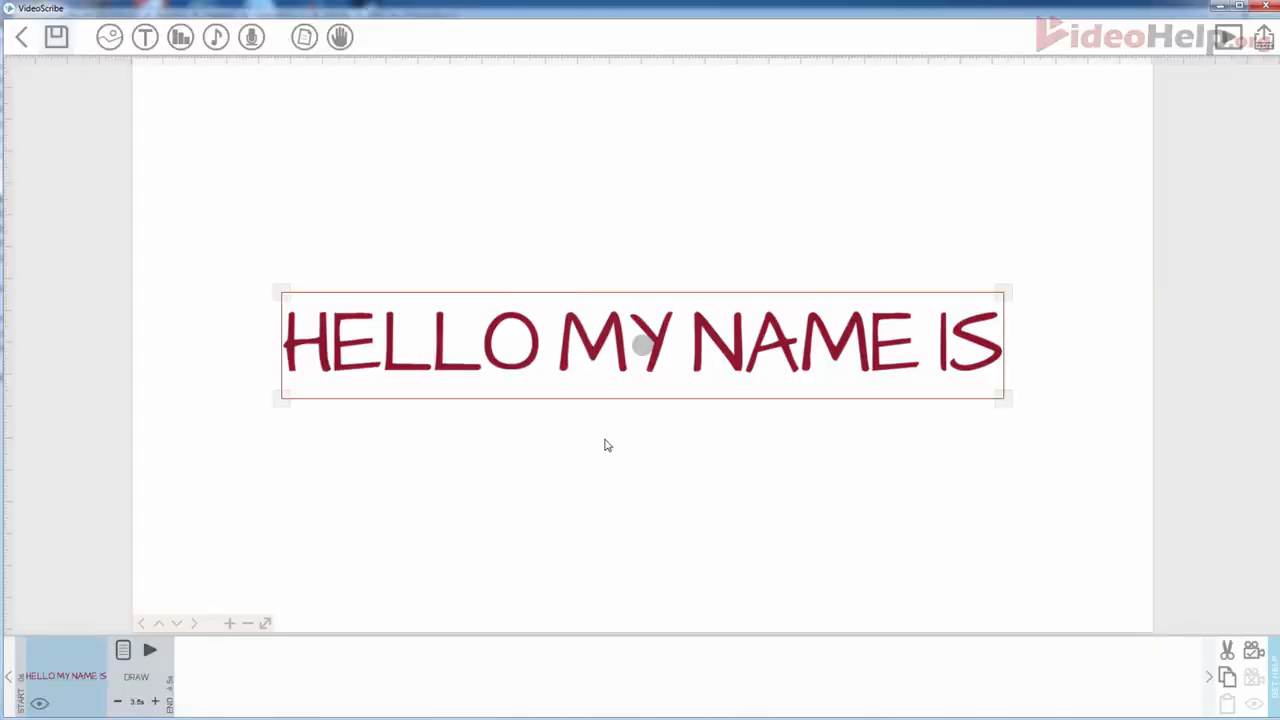
# Select the text from the timeline and directly on the canvas, and preview its drawing animation
pyautogui.click(585, 388)
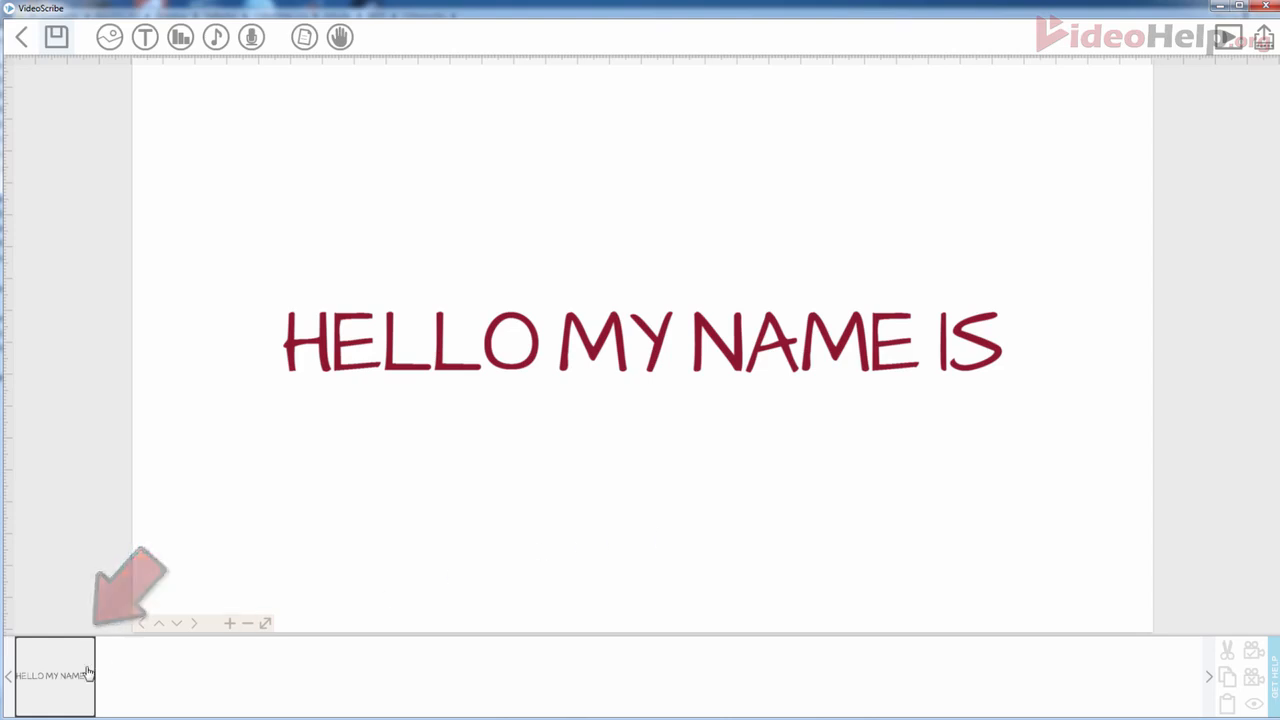
pyautogui.click(52, 676)
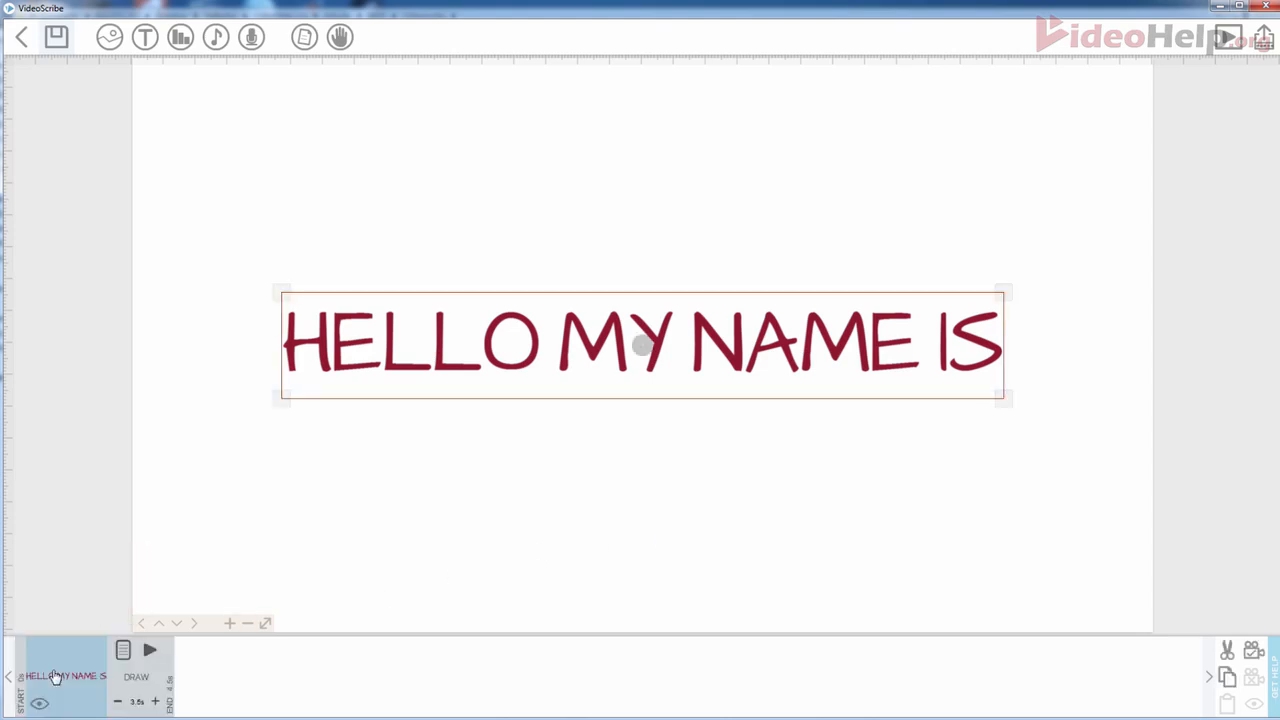
pyautogui.click(418, 497)
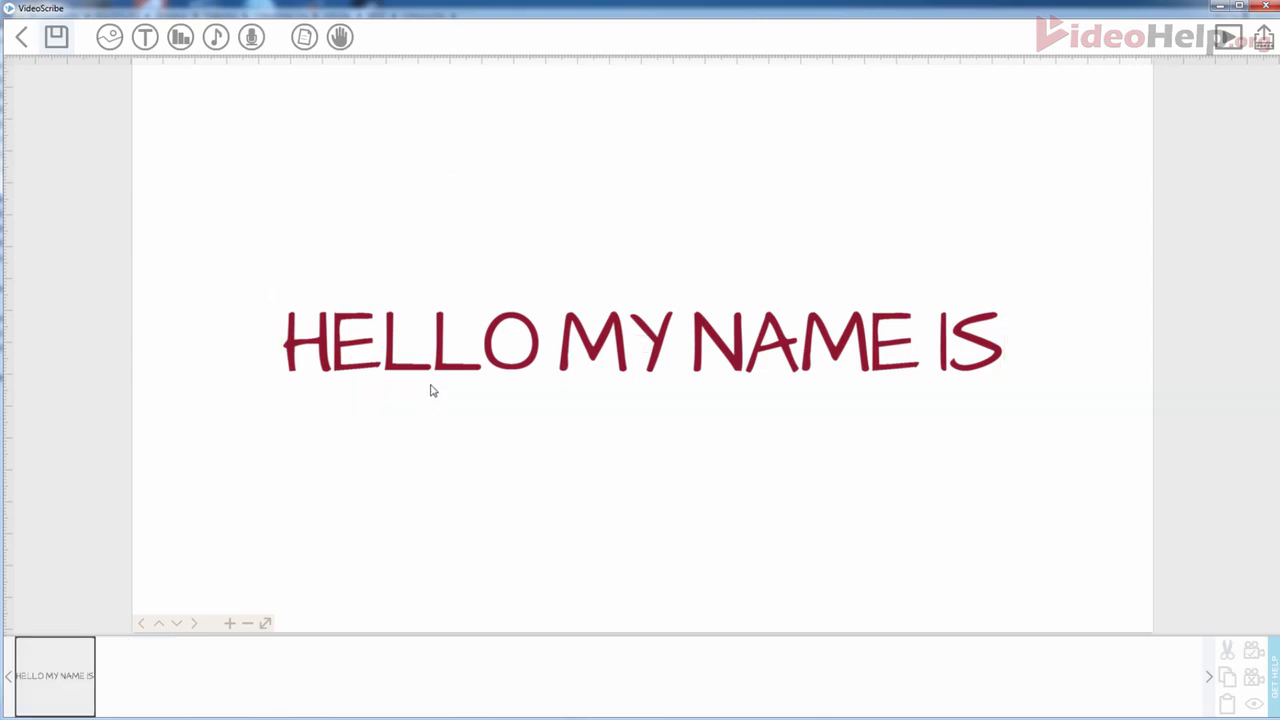
pyautogui.click(440, 364)
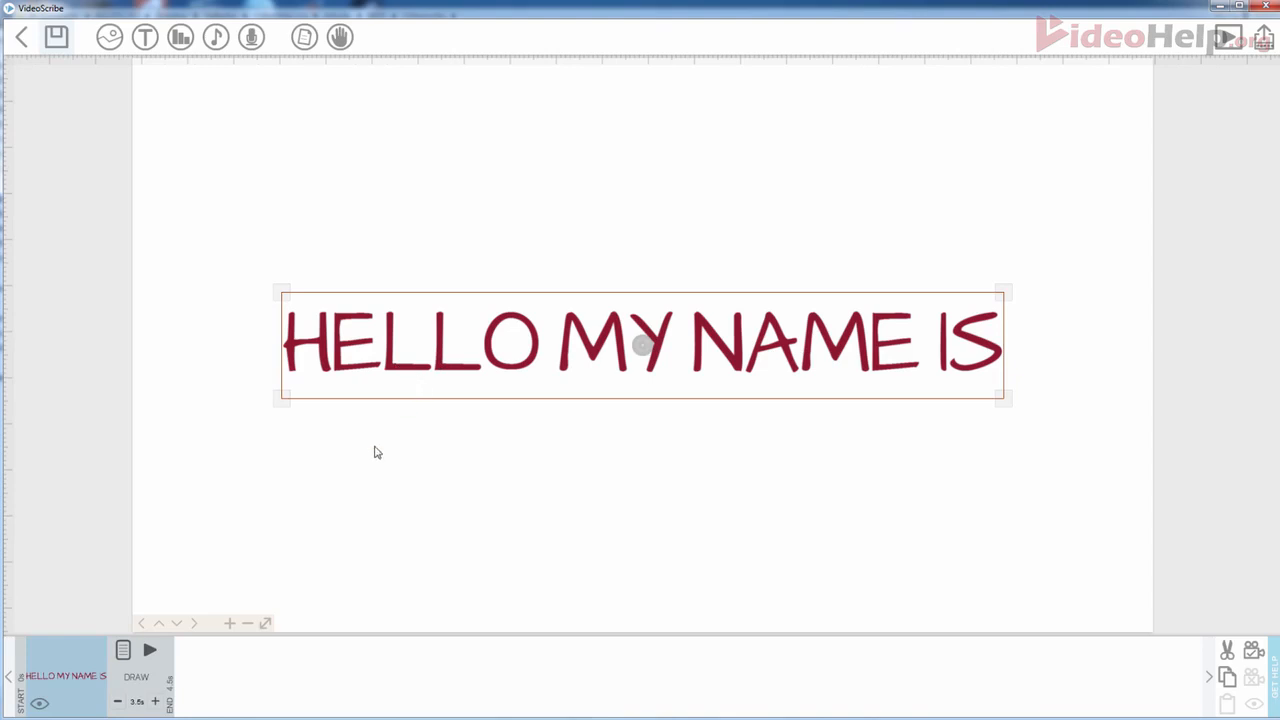
pyautogui.click(150, 651)
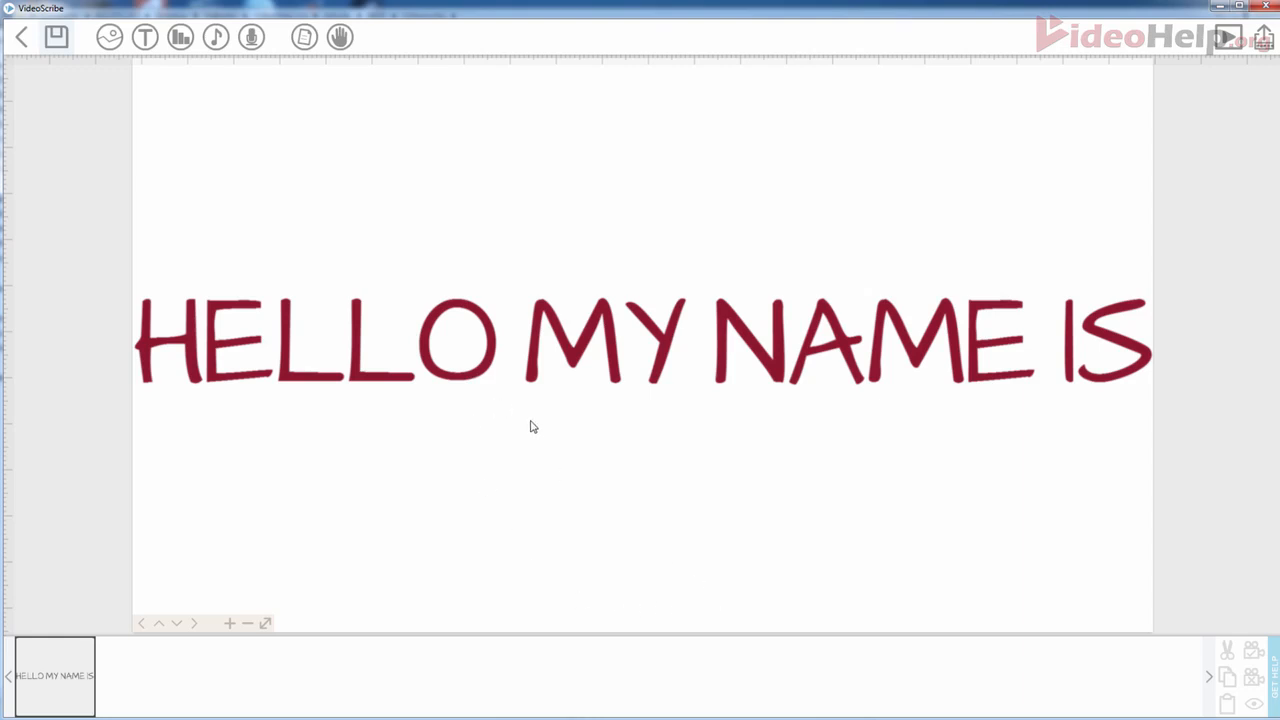
# Move the HELLO MY NAME IS text up to the upper part of the canvas and deselect it
pyautogui.scroll(-3, 464, 386)
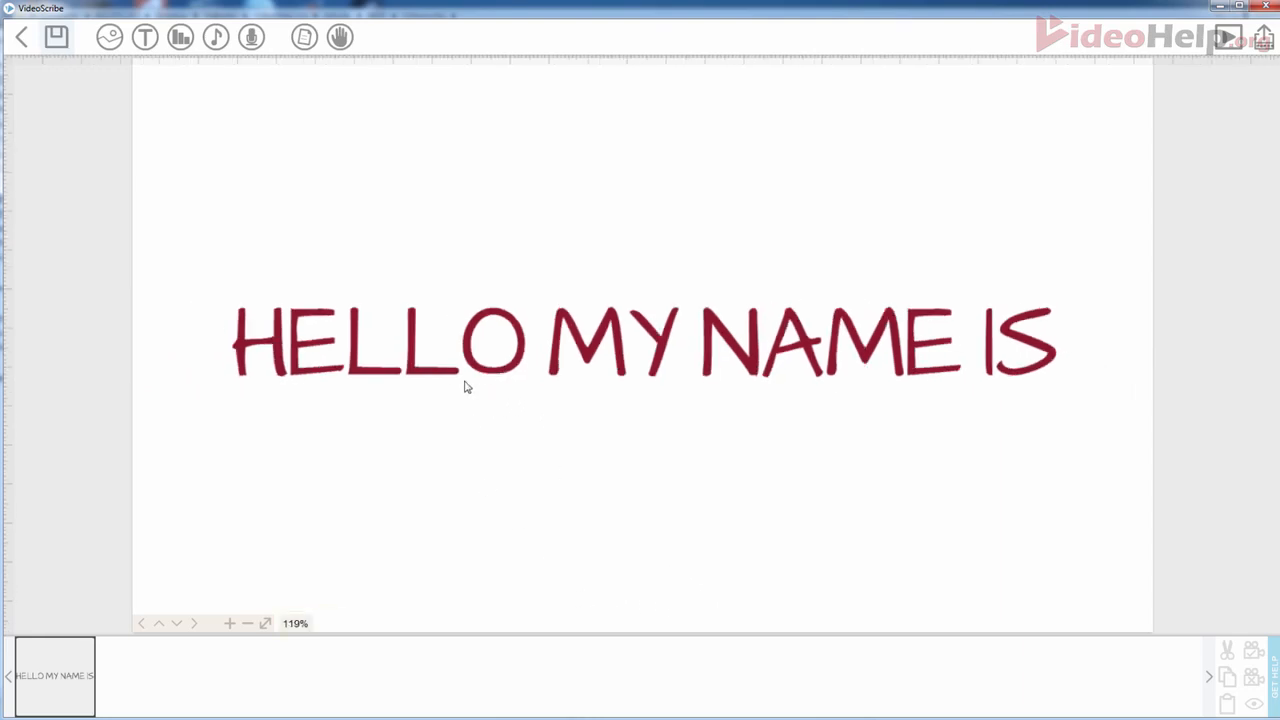
pyautogui.click(247, 623)
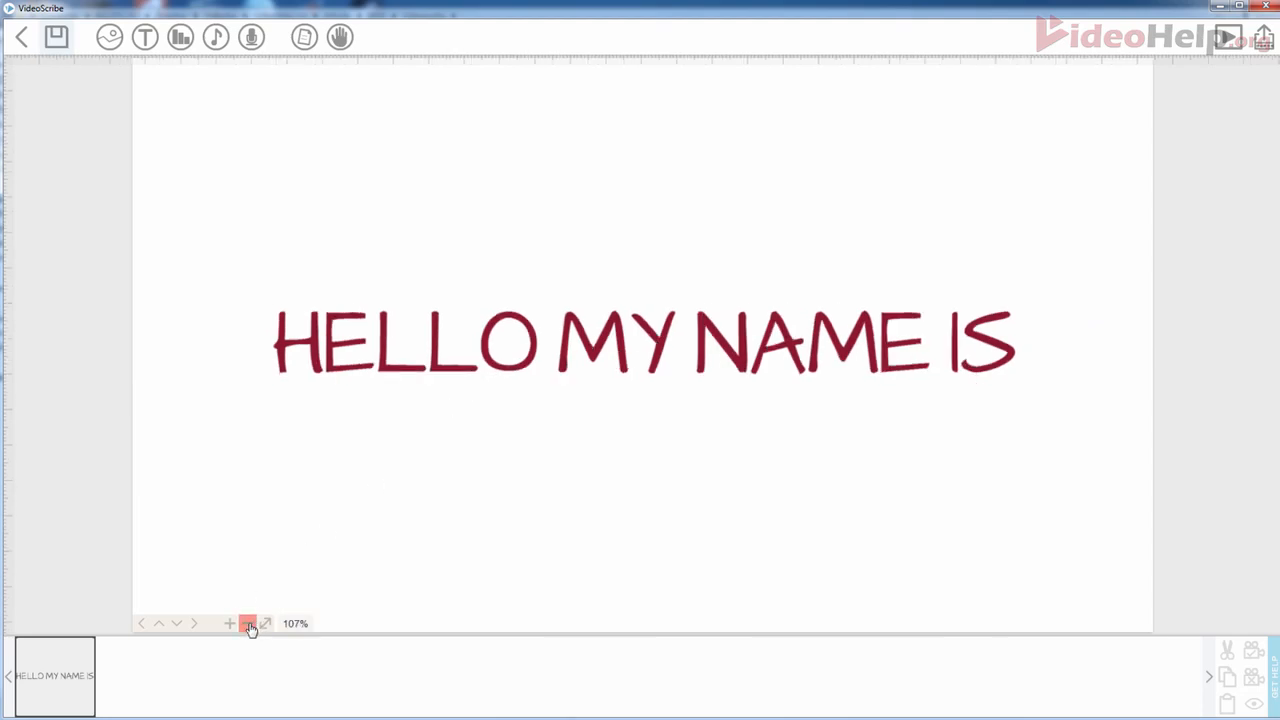
pyautogui.click(588, 352)
pyautogui.moveTo(594, 355); pyautogui.dragTo(608, 165)
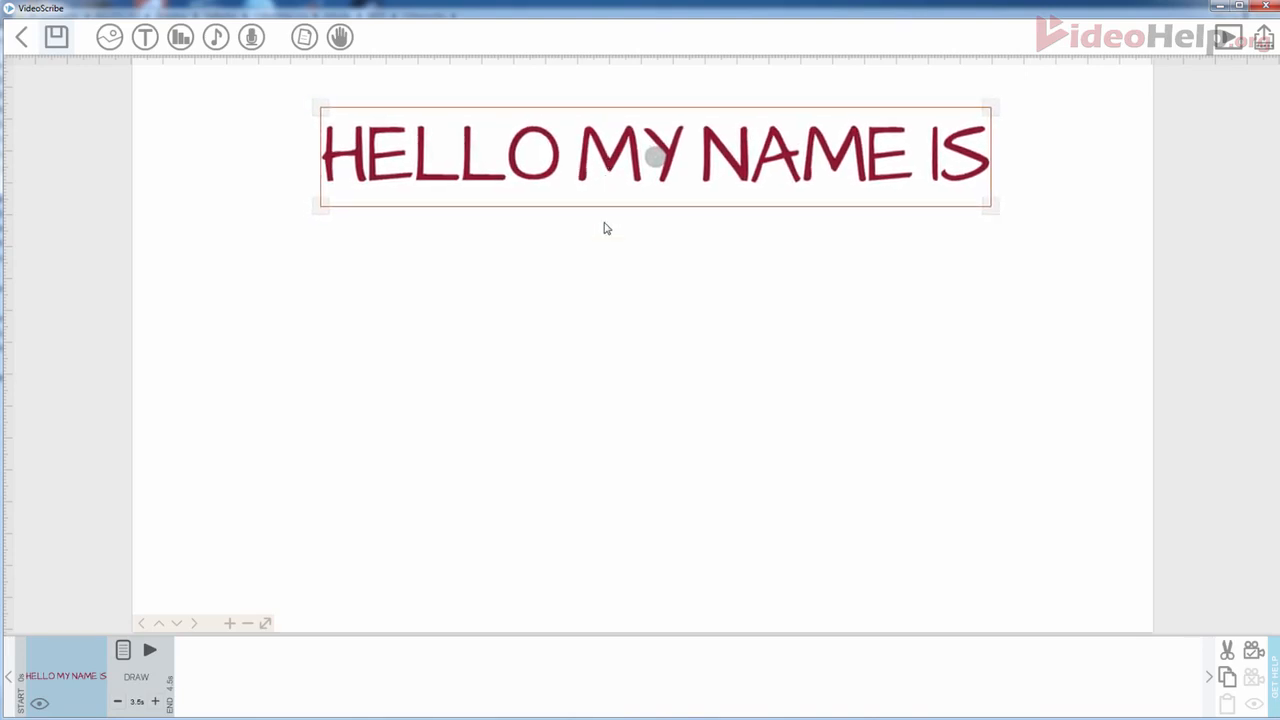
pyautogui.click(271, 511)
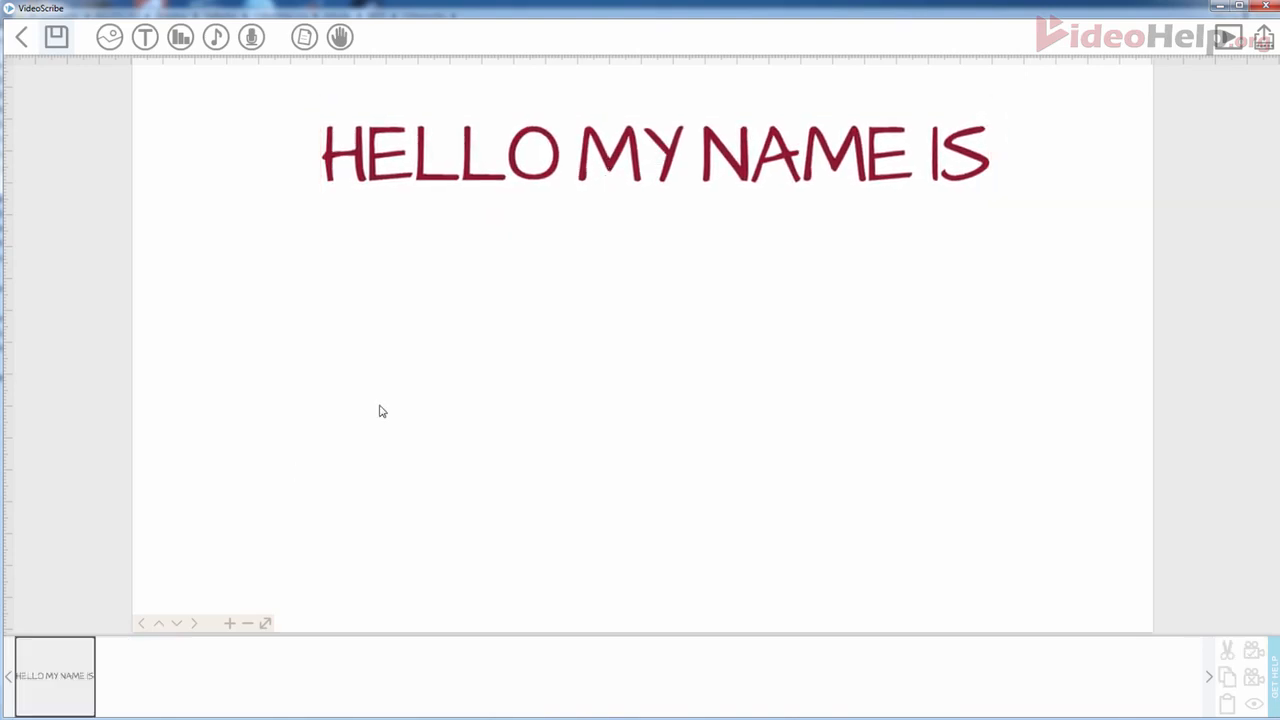
# Set the camera position of the HELLO MY NAME IS text to the current view and preview its animation
pyautogui.click(547, 177)
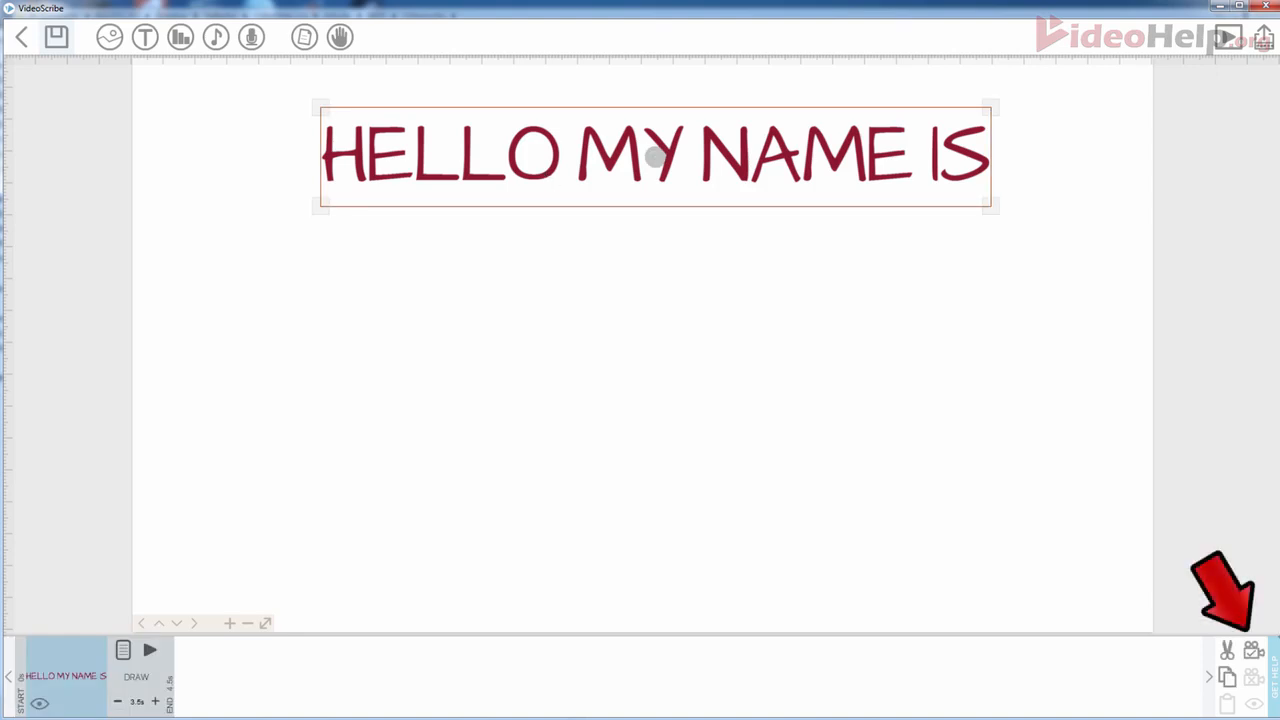
pyautogui.click(1253, 651)
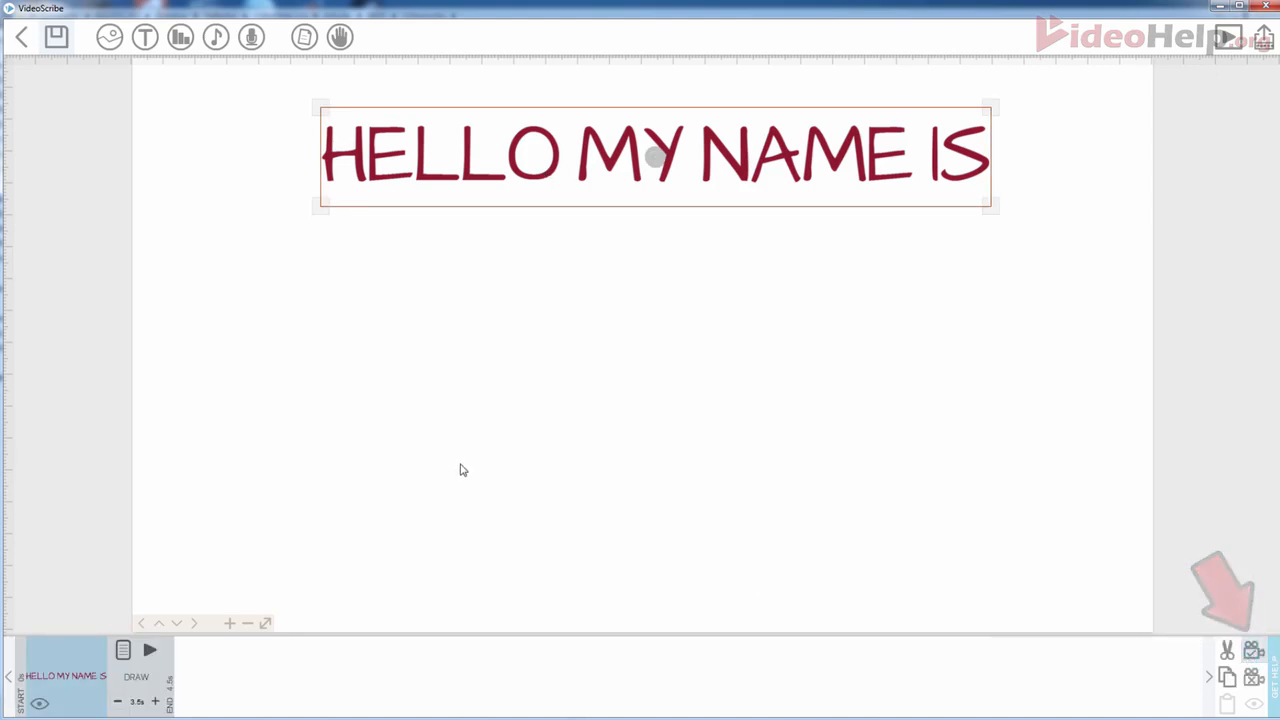
pyautogui.click(149, 650)
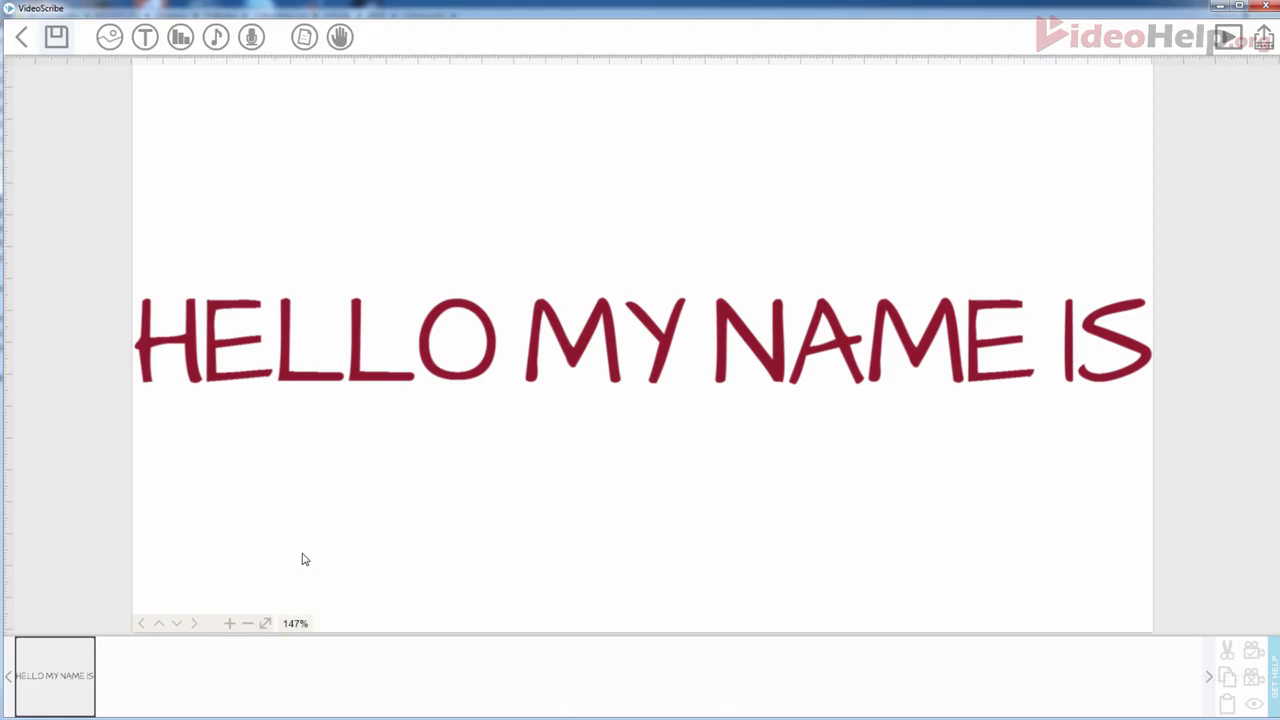
# Preview the HELLO MY NAME IS text with the zoom at end turned off, and select the text again
pyautogui.click(510, 368)
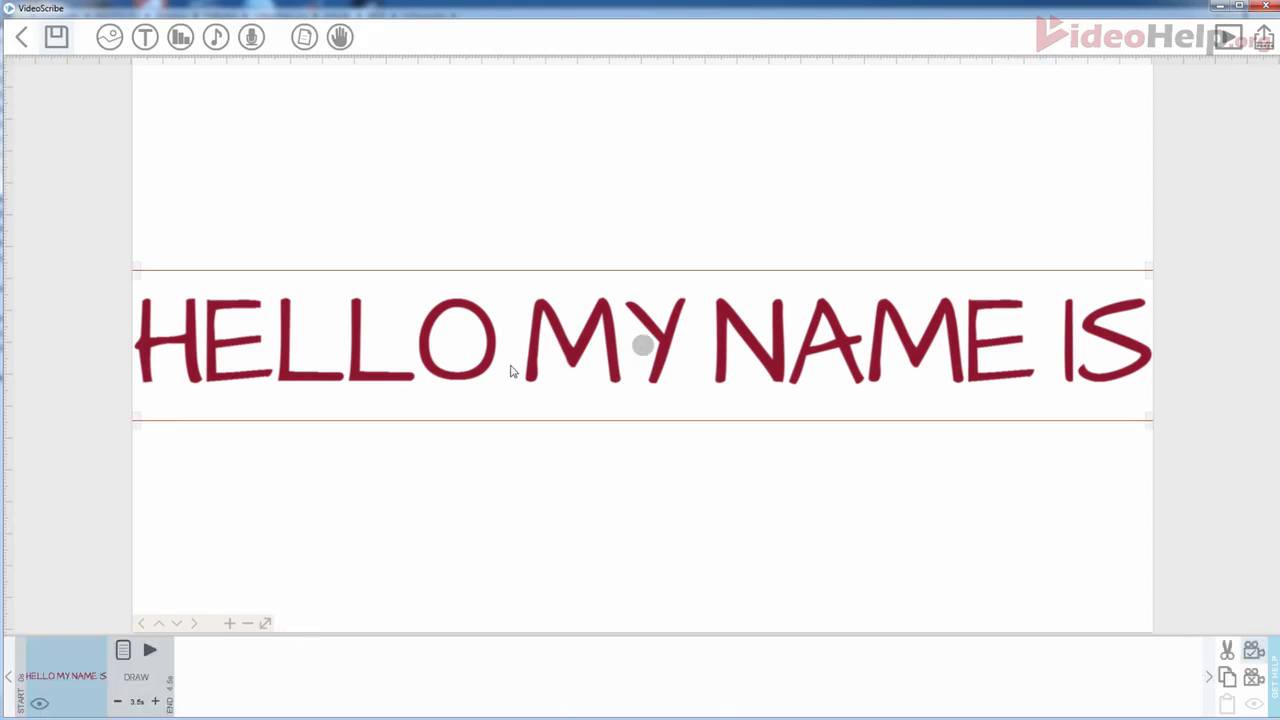
pyautogui.click(149, 650)
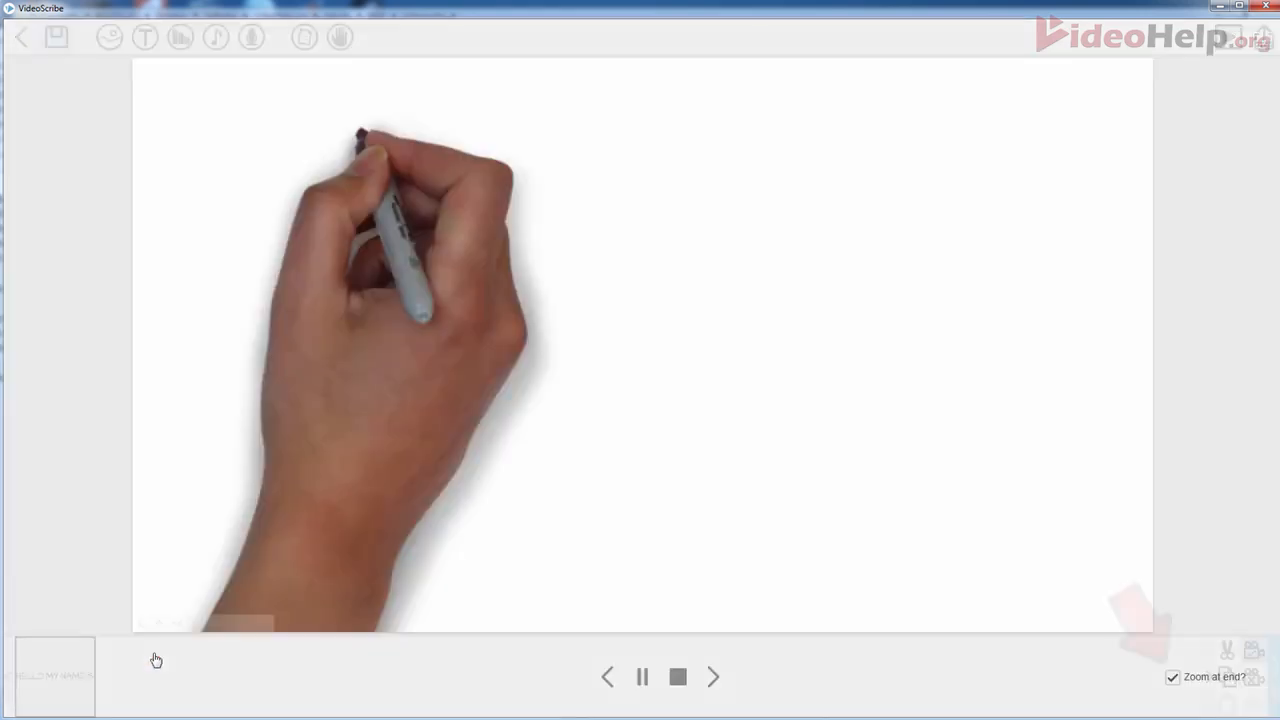
pyautogui.click(1172, 677)
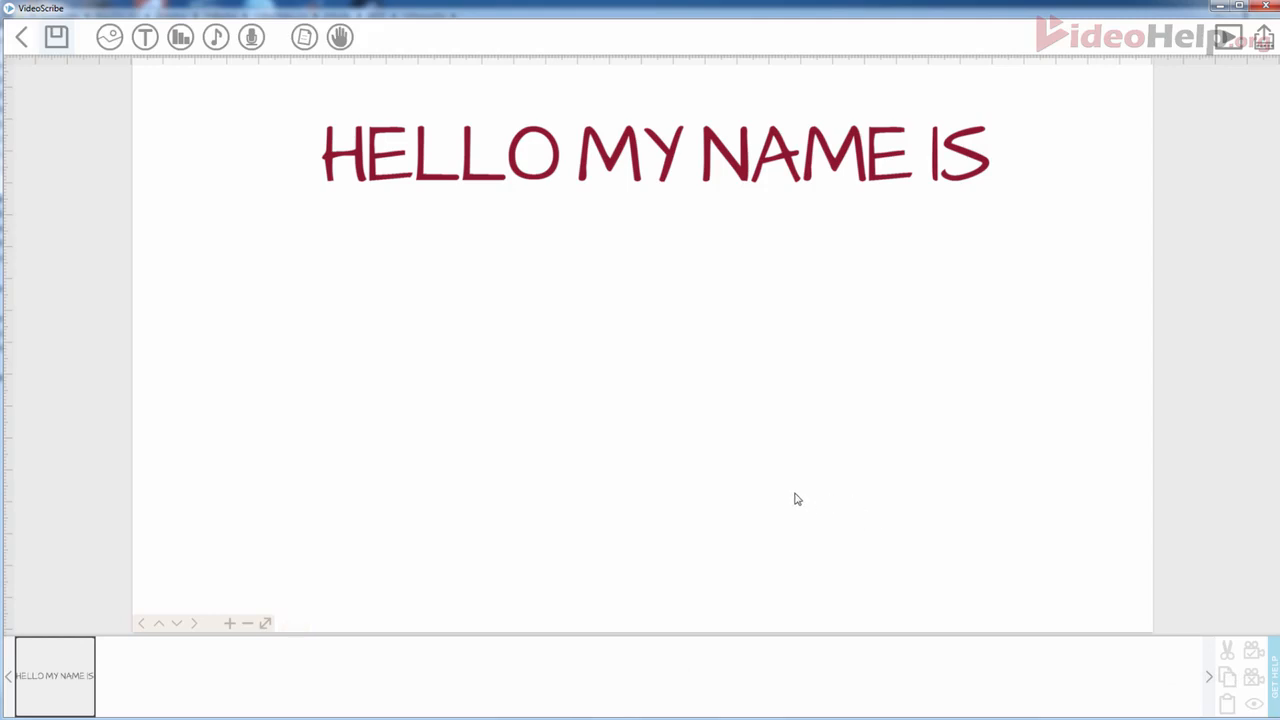
pyautogui.click(472, 165)
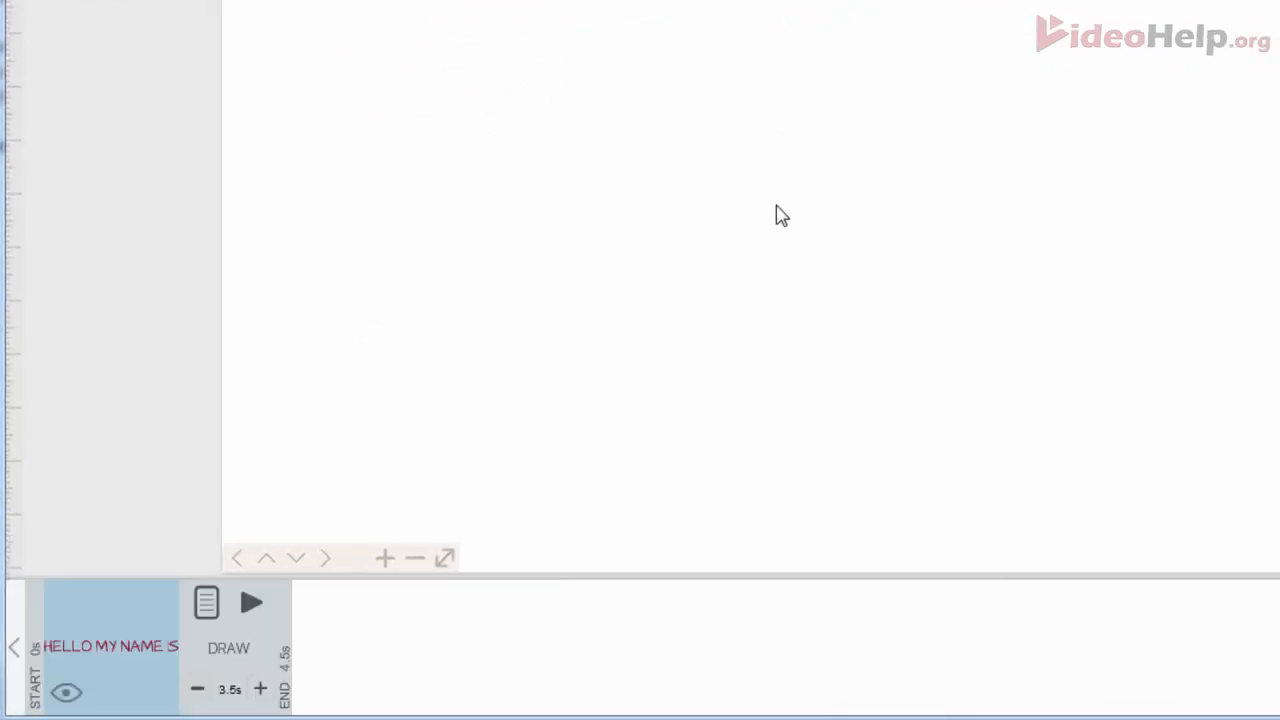
# Set the drawing time of the HELLO MY NAME IS text to 2 seconds
pyautogui.click(260, 688)
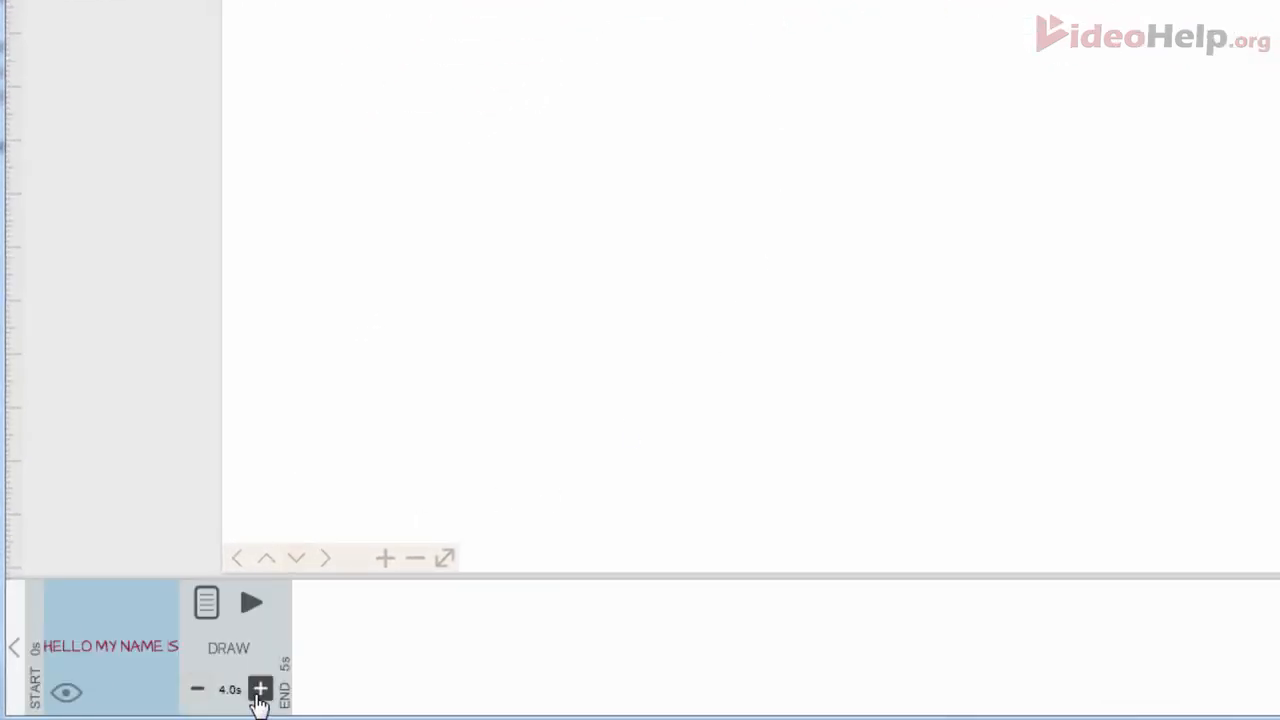
pyautogui.click(200, 690)
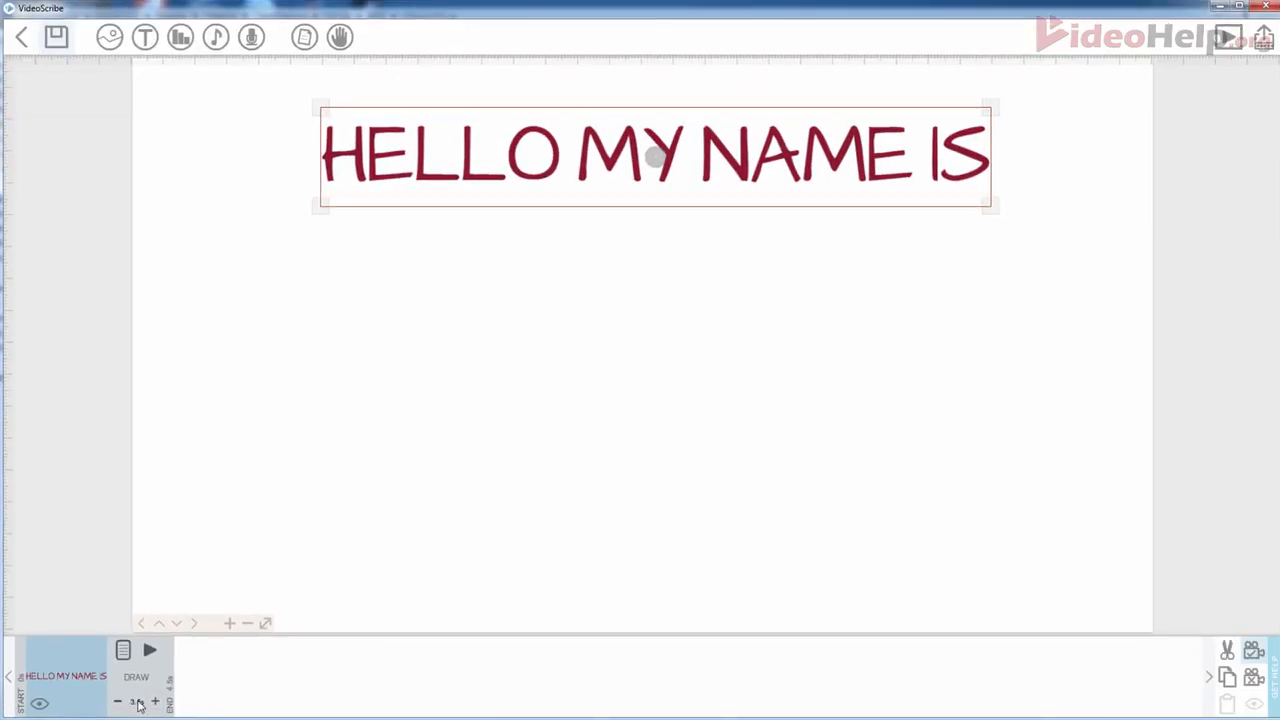
pyautogui.click(138, 703)
pyautogui.write('2')
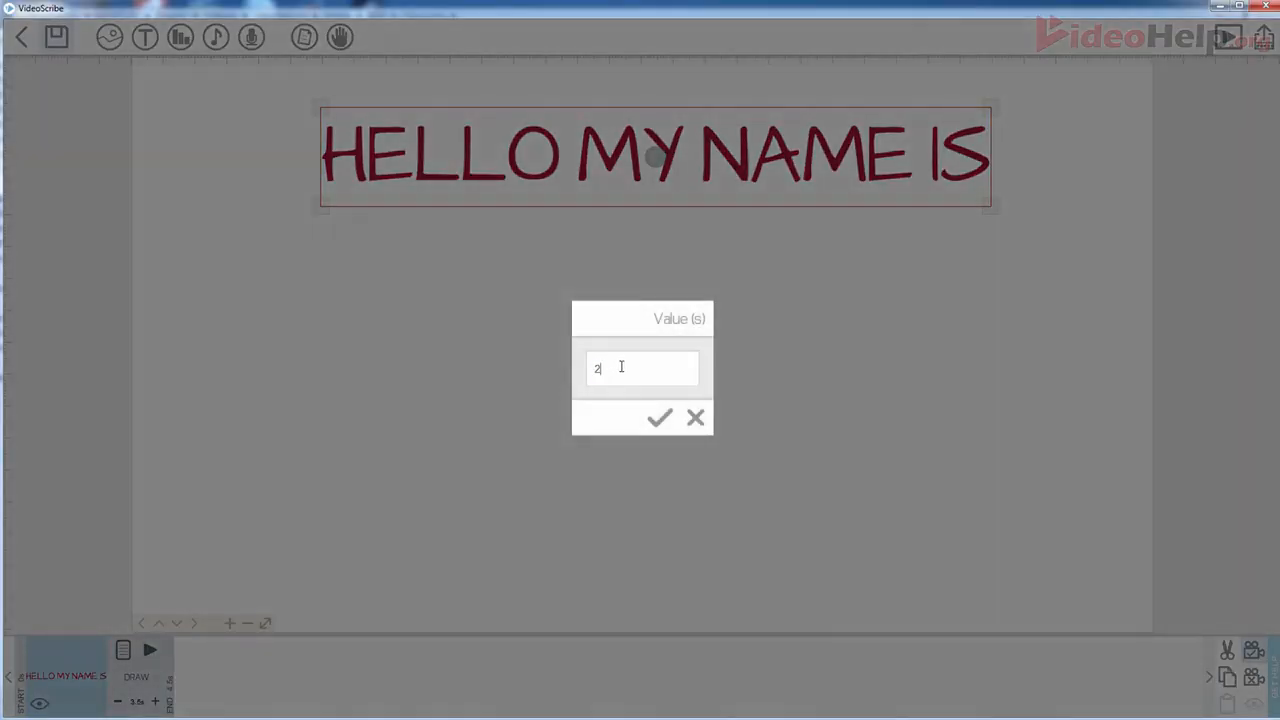
pyautogui.click(659, 419)
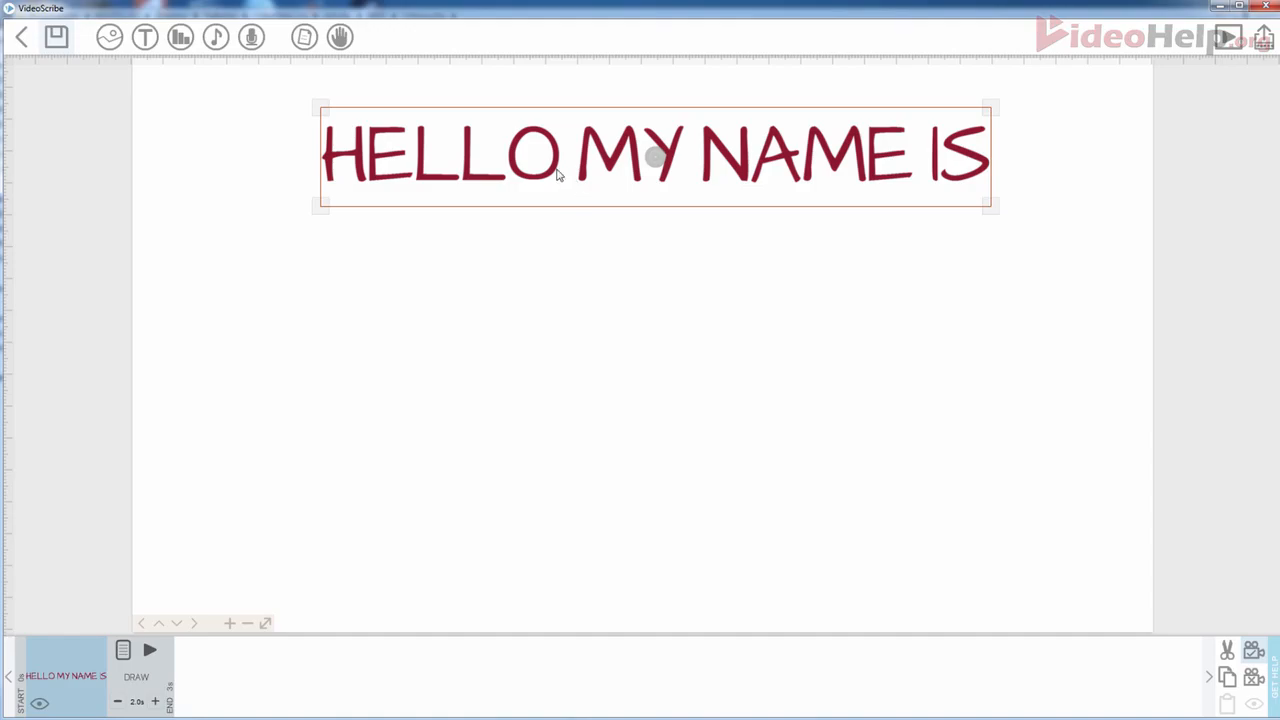
# Review the HELLO MY NAME IS text's properties and its text replacement settings from both the canvas and the timeline, and deselect it
pyautogui.doubleClick(552, 170)
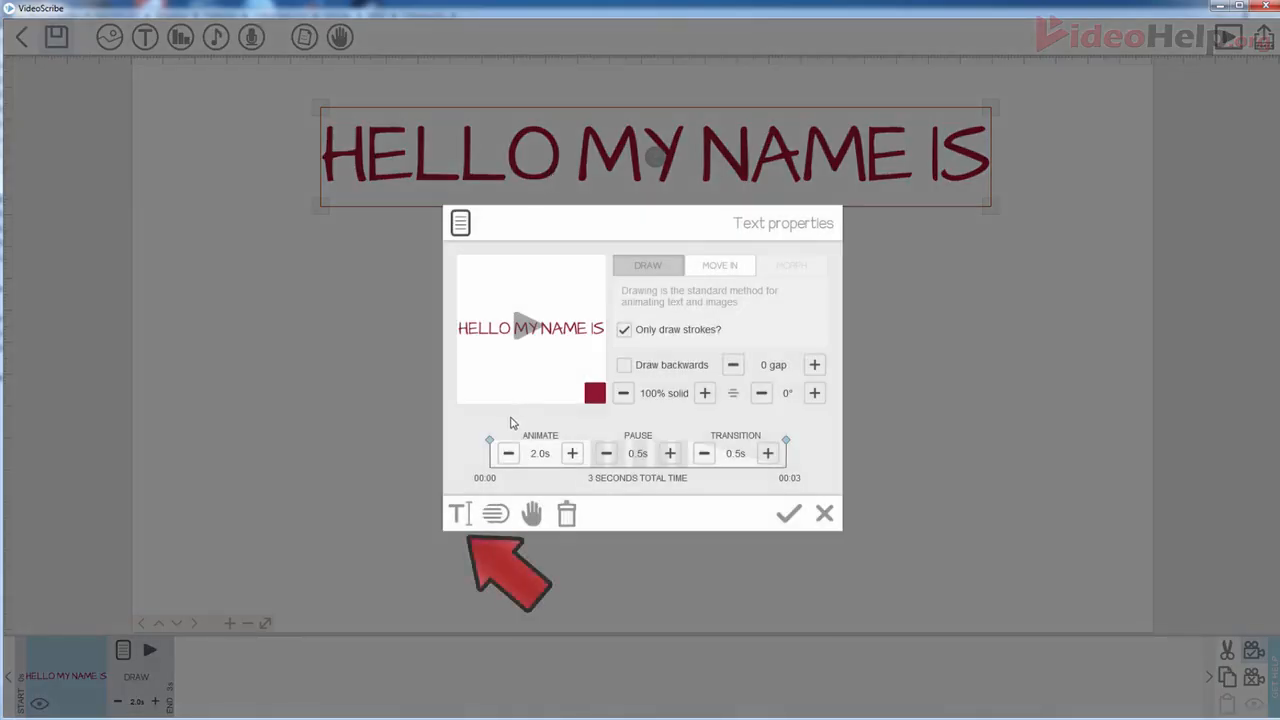
pyautogui.click(459, 514)
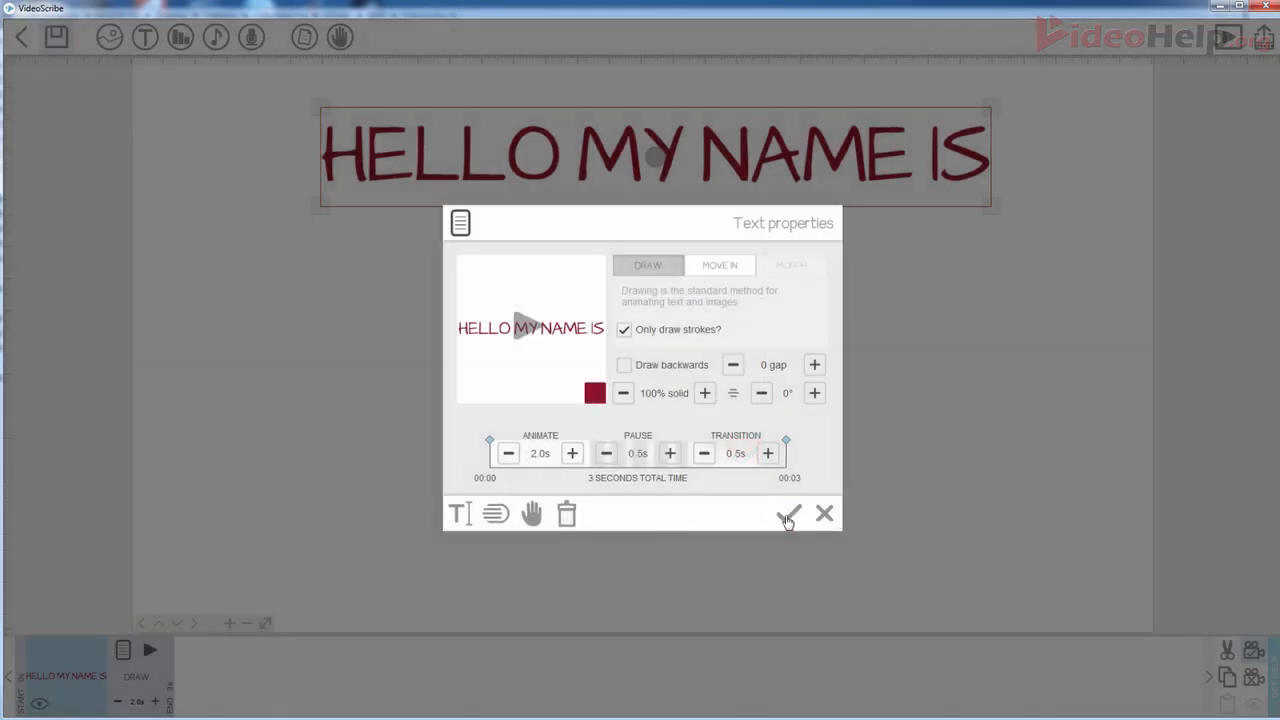
pyautogui.click(787, 516)
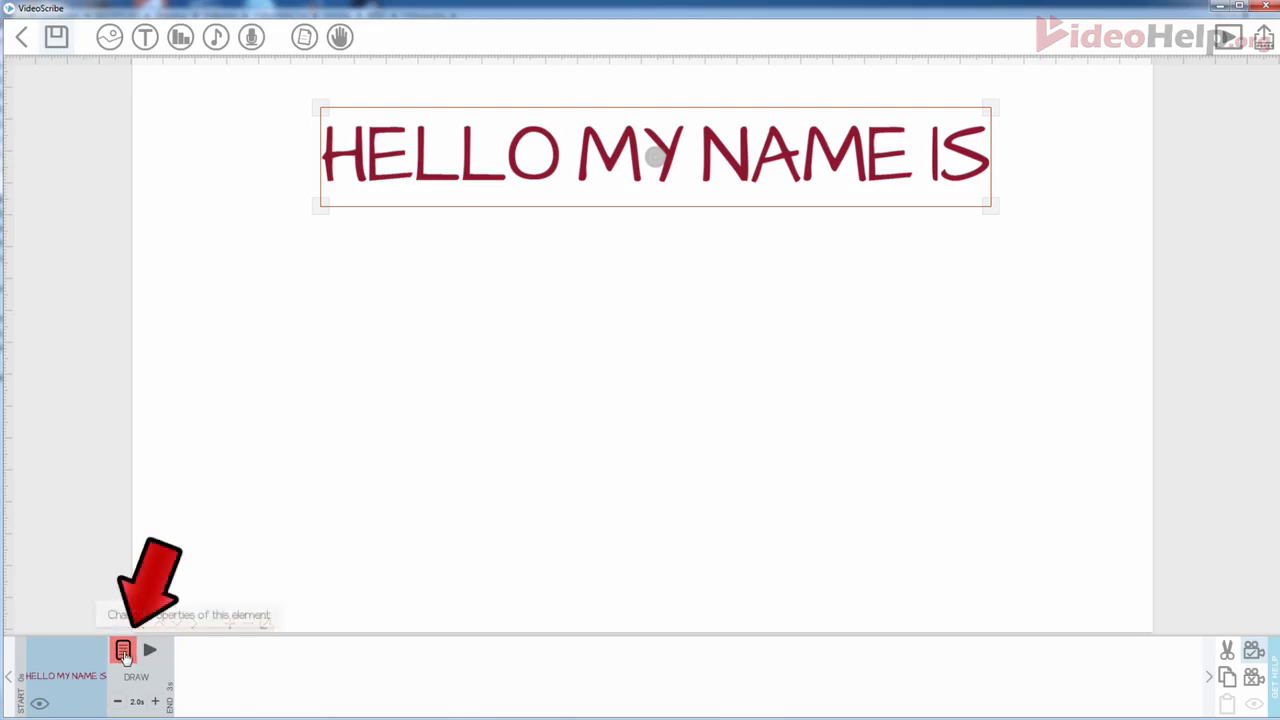
pyautogui.click(123, 652)
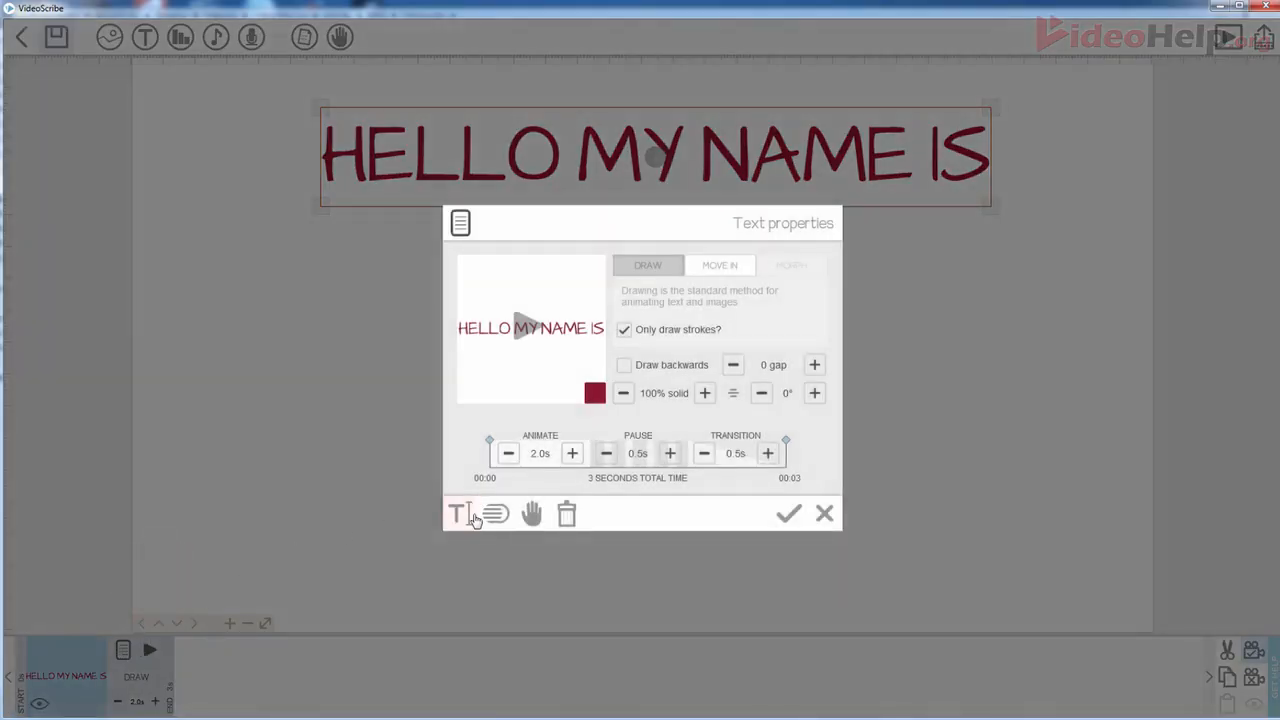
pyautogui.click(459, 515)
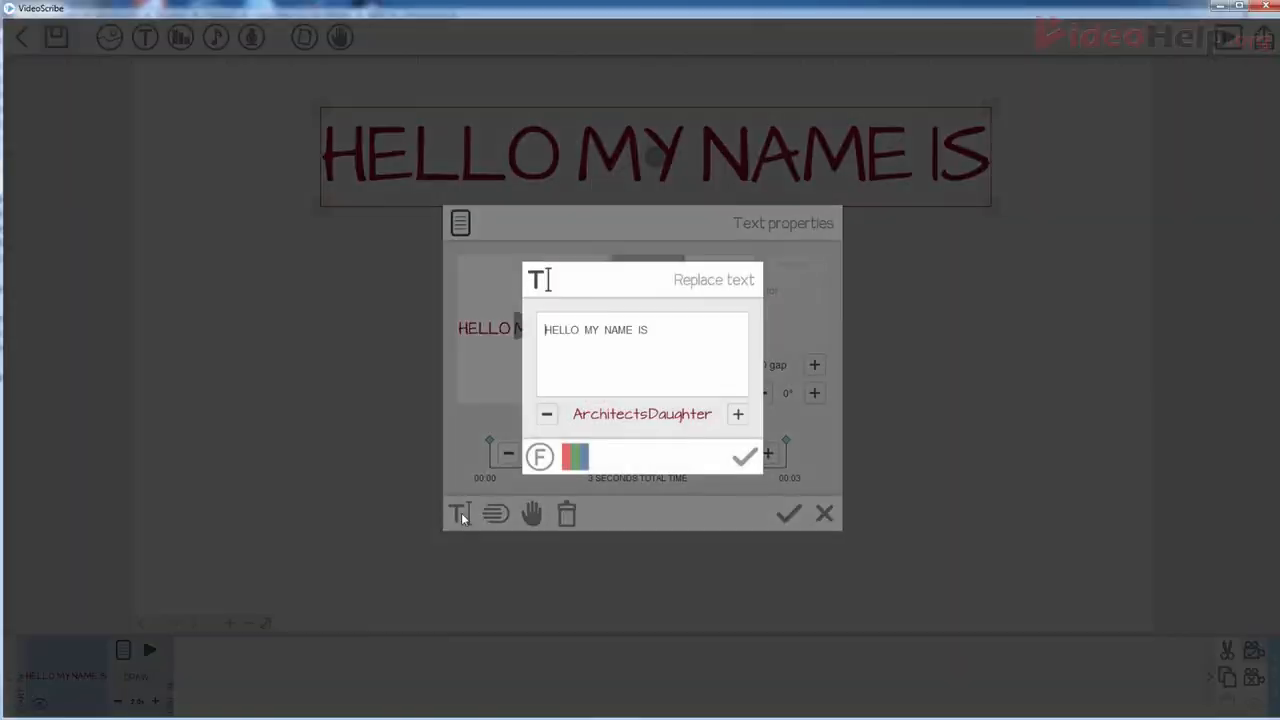
pyautogui.click(744, 457)
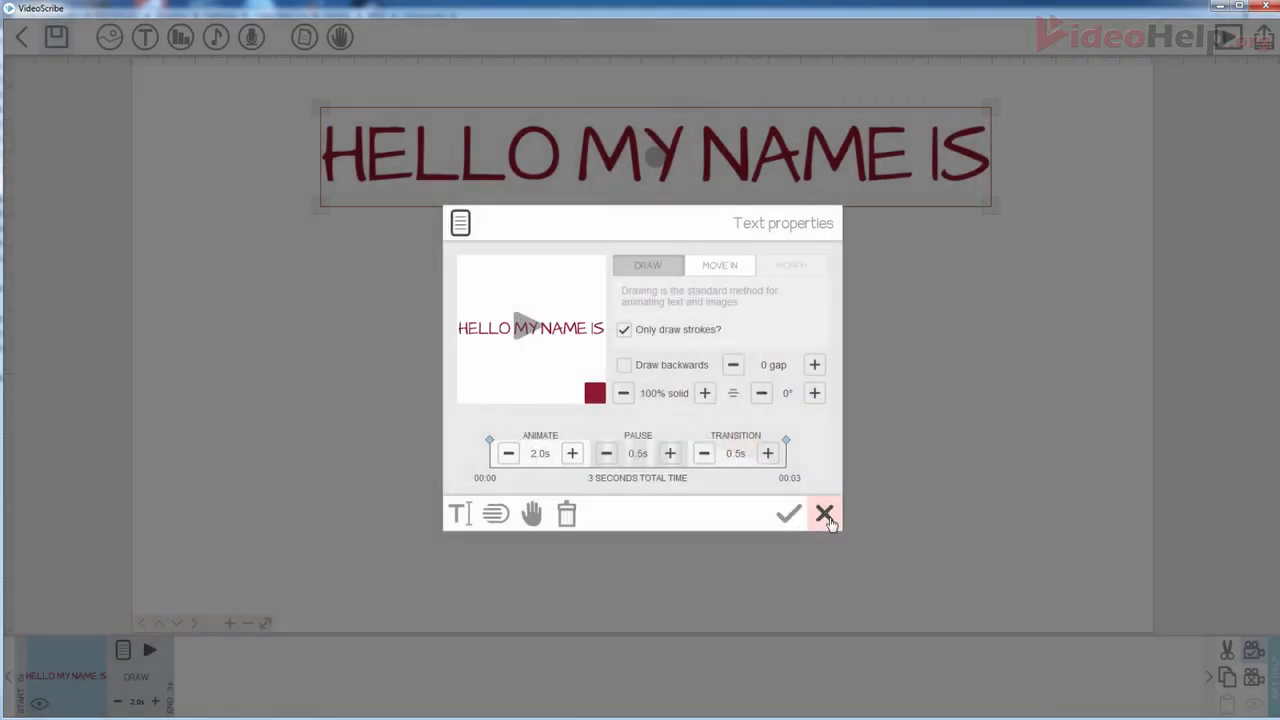
pyautogui.click(826, 515)
pyautogui.click(656, 382)
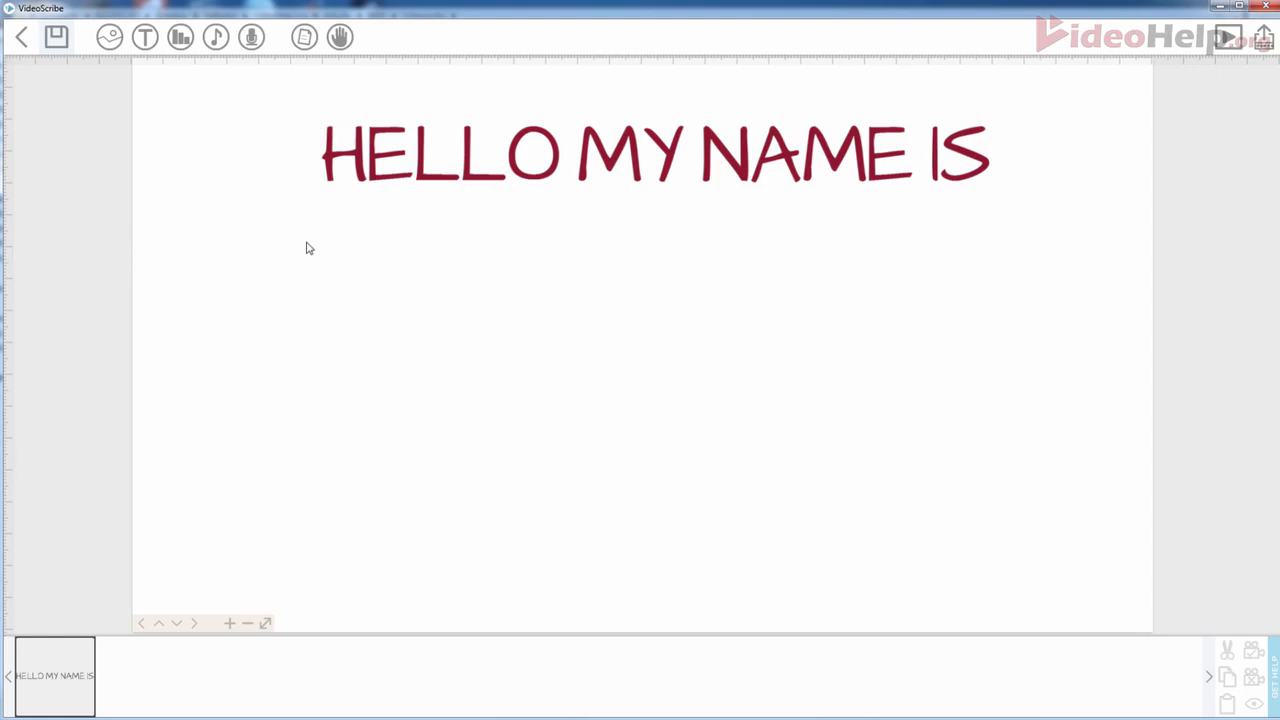
# Pan the canvas away, return to the camera position of the HELLO MY NAME IS text, and deselect it
pyautogui.moveTo(530, 431); pyautogui.dragTo(328, 529)
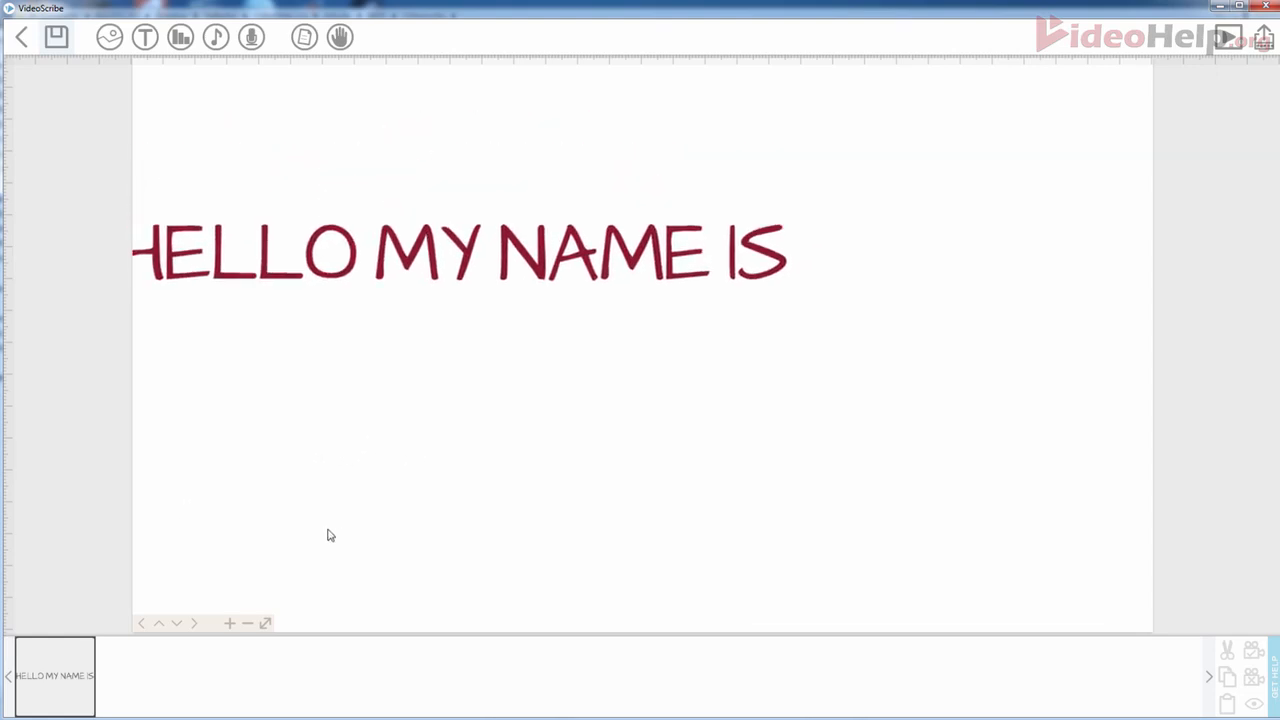
pyautogui.doubleClick(62, 676)
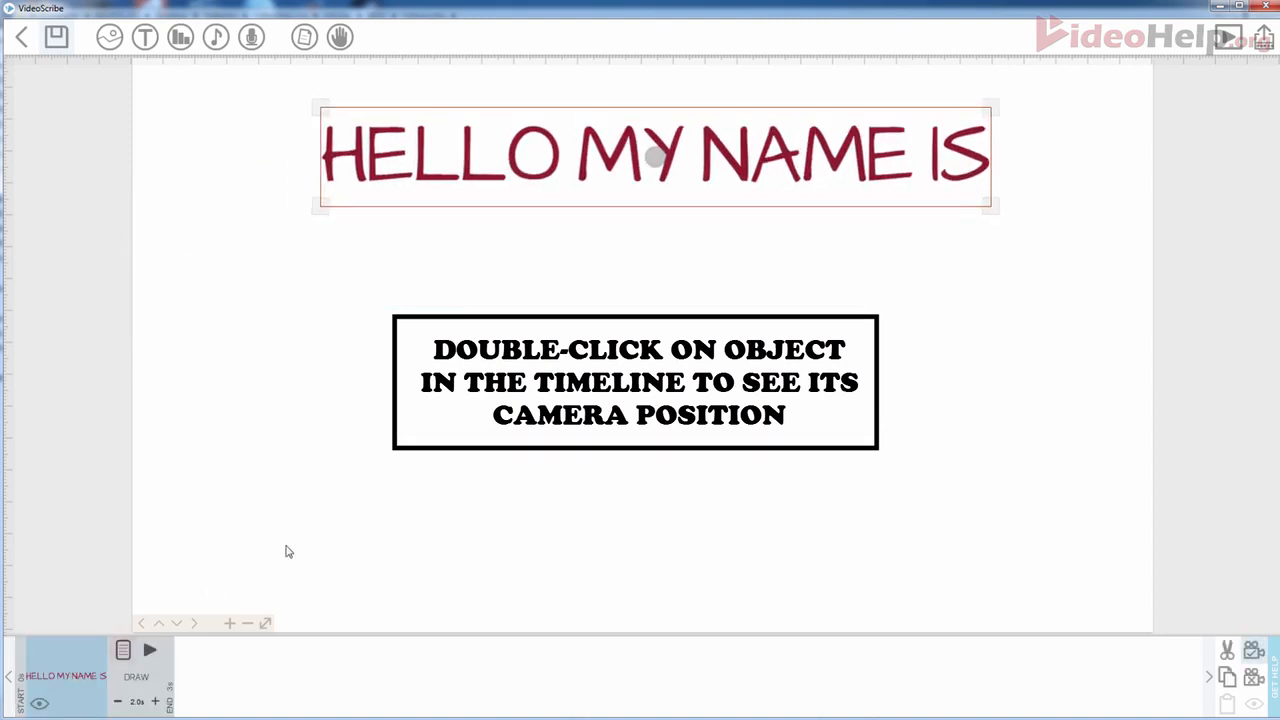
pyautogui.click(445, 463)
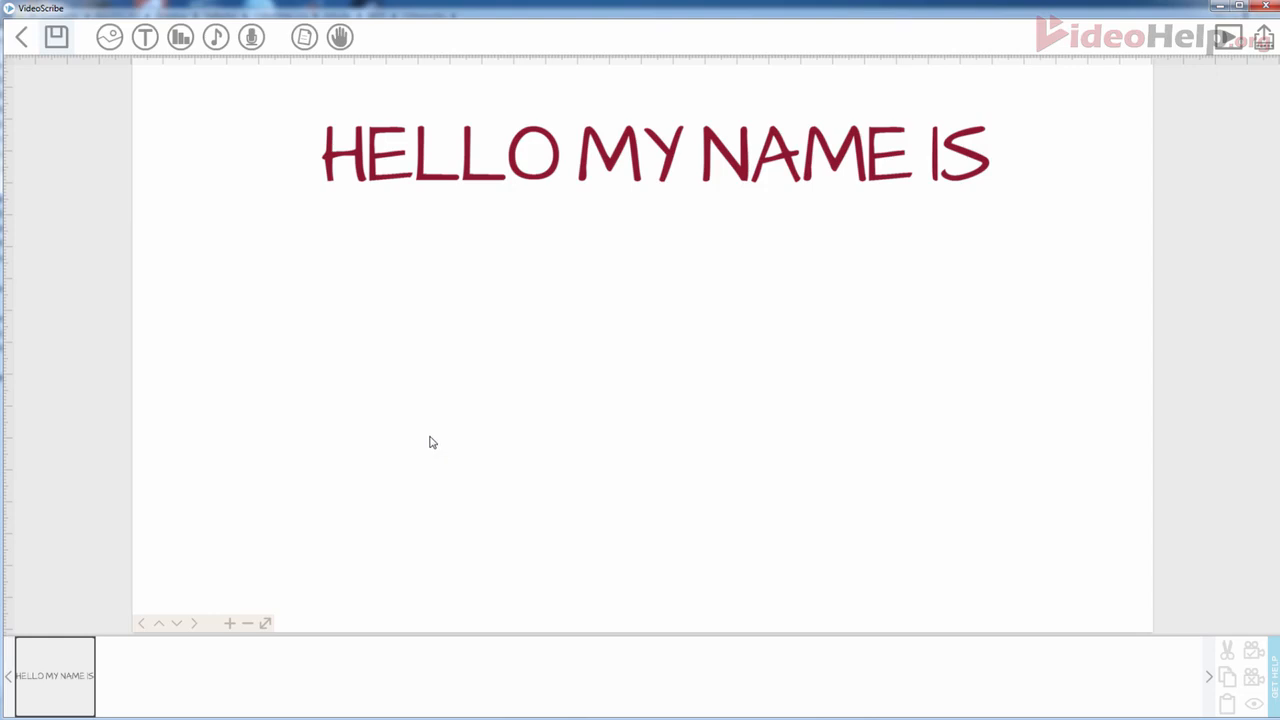
# Add the text INIGO MONTOYA in the Showcard Gothic font
pyautogui.click(145, 37)
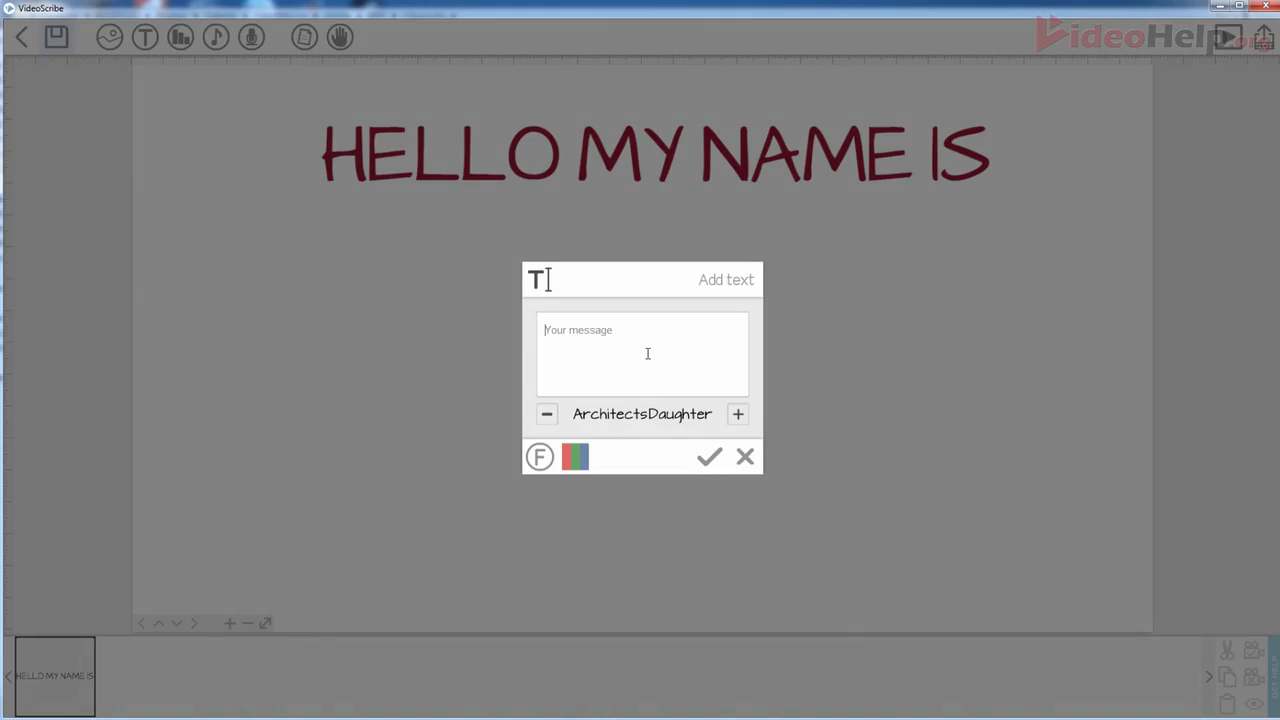
pyautogui.write('INIGO MONTOYA')
pyautogui.click(546, 414)
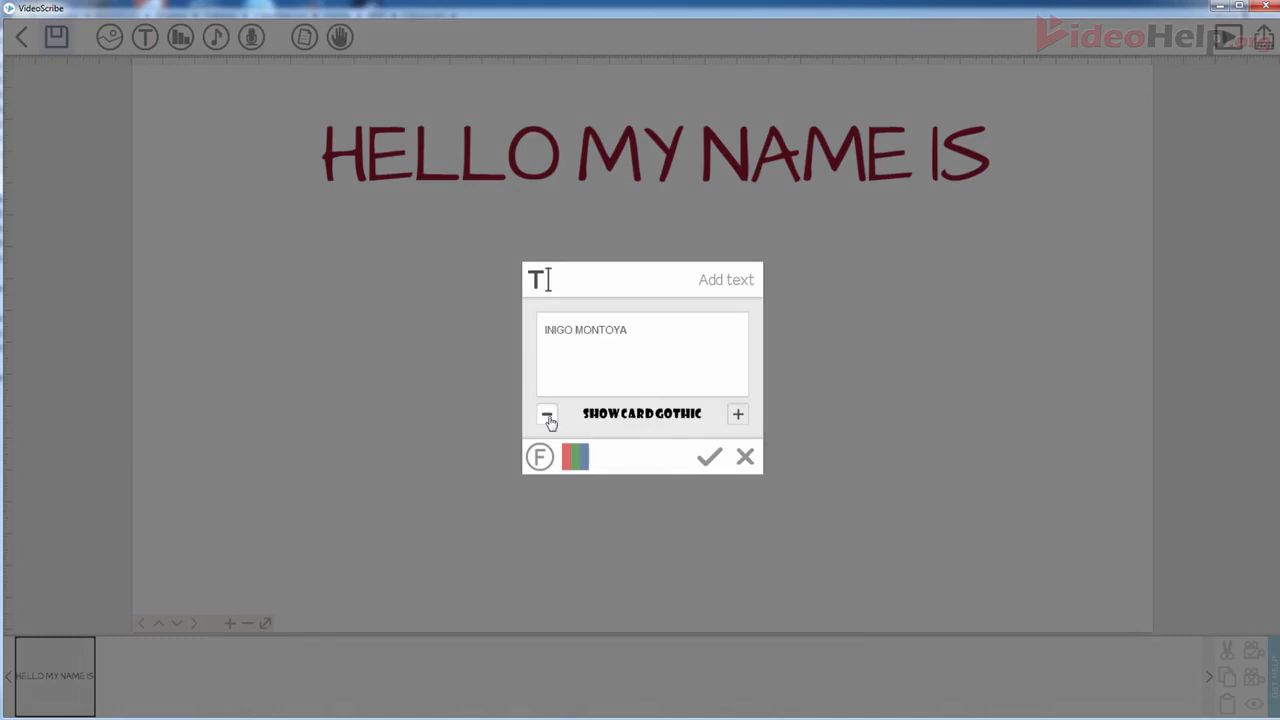
pyautogui.click(709, 459)
# Enlarge the INIGO MONTOYA text, place it directly below HELLO MY NAME IS, and deselect it
pyautogui.moveTo(885, 375); pyautogui.dragTo(912, 370)
pyautogui.moveTo(834, 325); pyautogui.dragTo(852, 307)
pyautogui.click(828, 398)
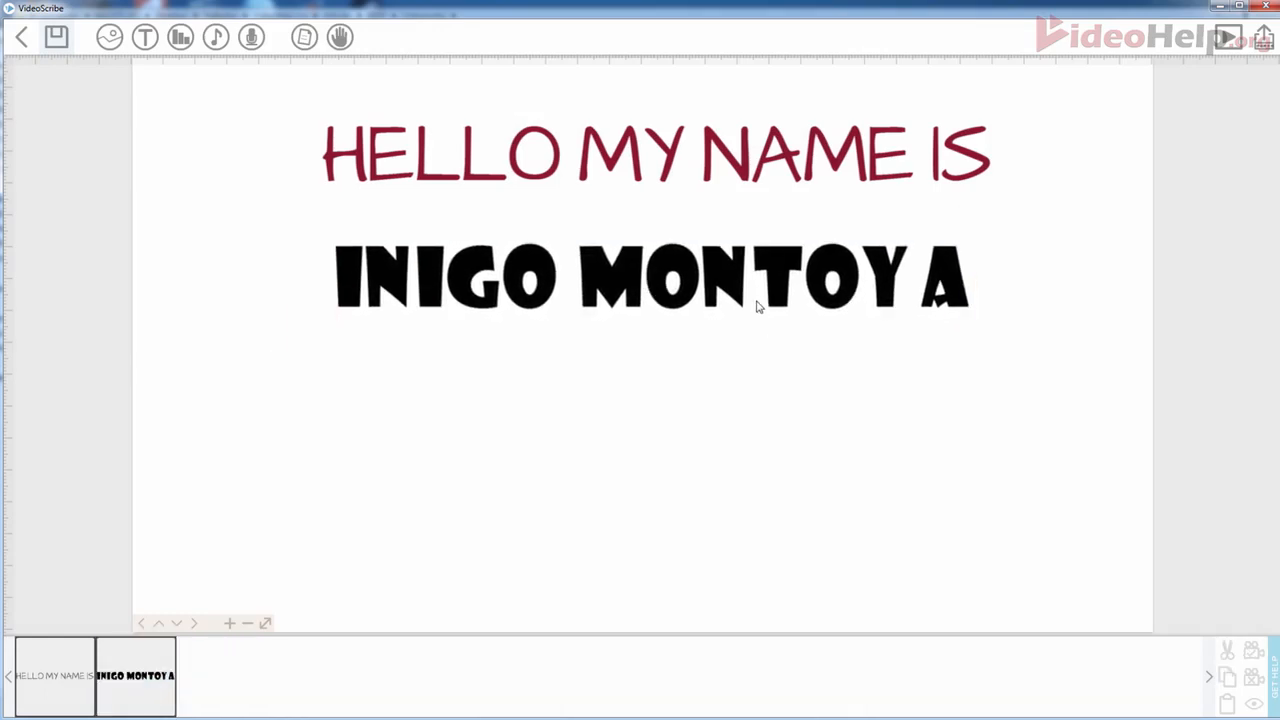
# Set the camera of the INIGO MONTOYA text to the same view as the HELLO MY NAME IS text
pyautogui.click(736, 172)
pyautogui.moveTo(705, 418); pyautogui.dragTo(669, 385)
pyautogui.click(630, 262)
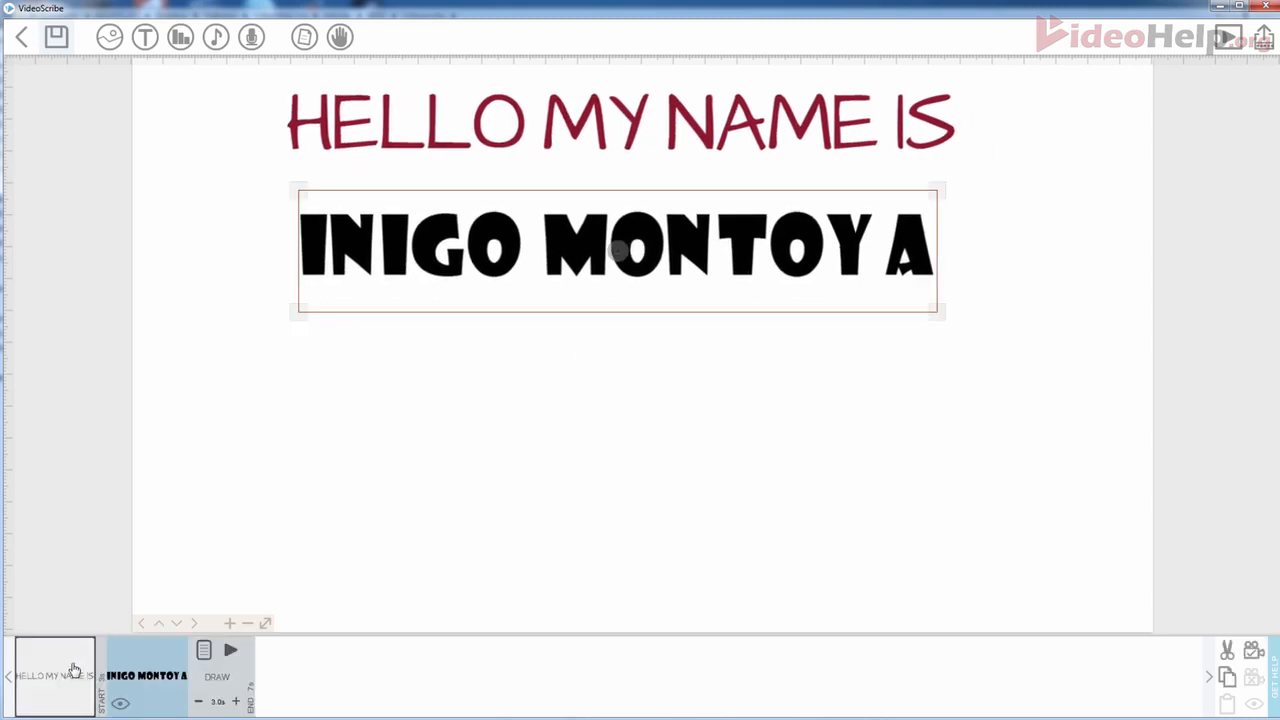
pyautogui.click(67, 677)
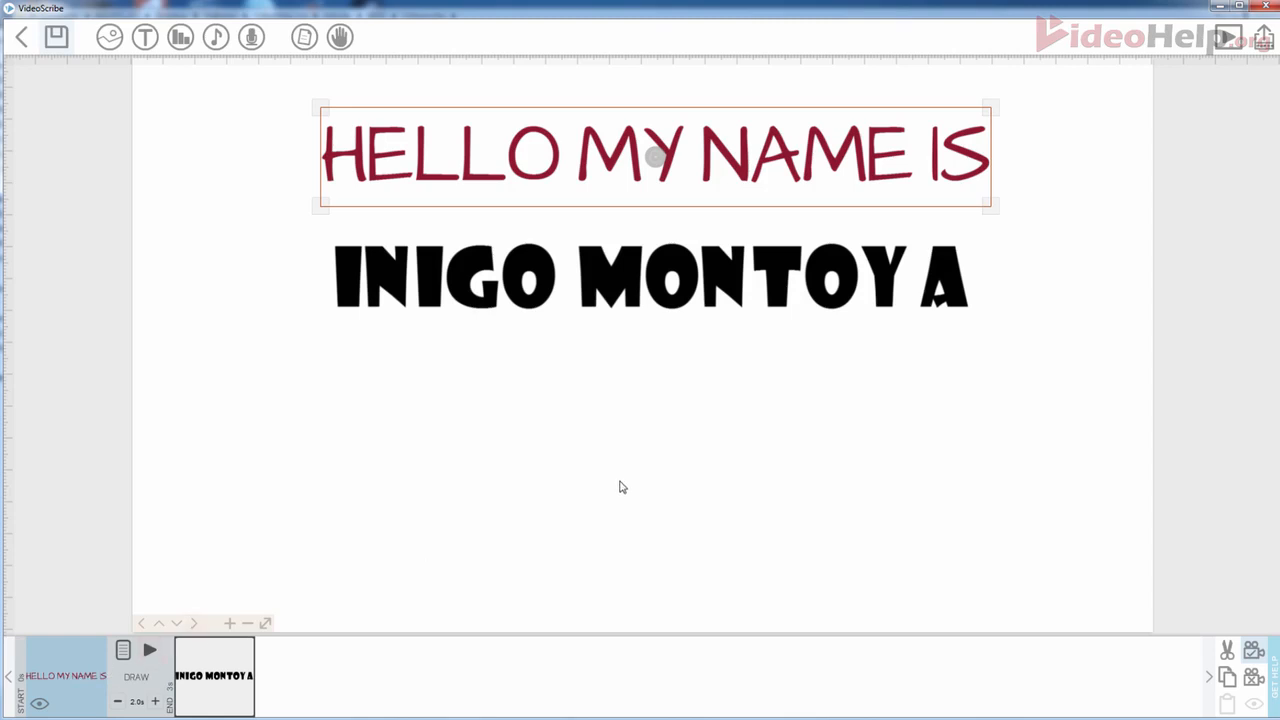
pyautogui.click(220, 695)
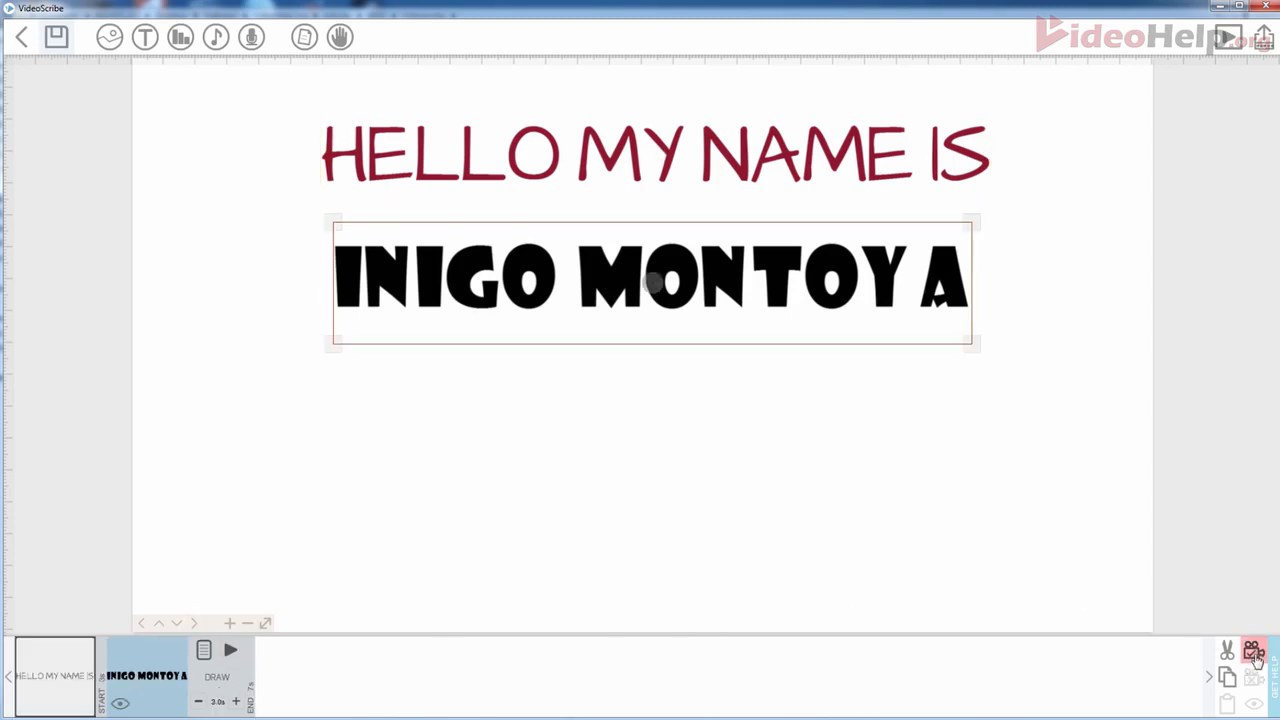
pyautogui.click(1256, 655)
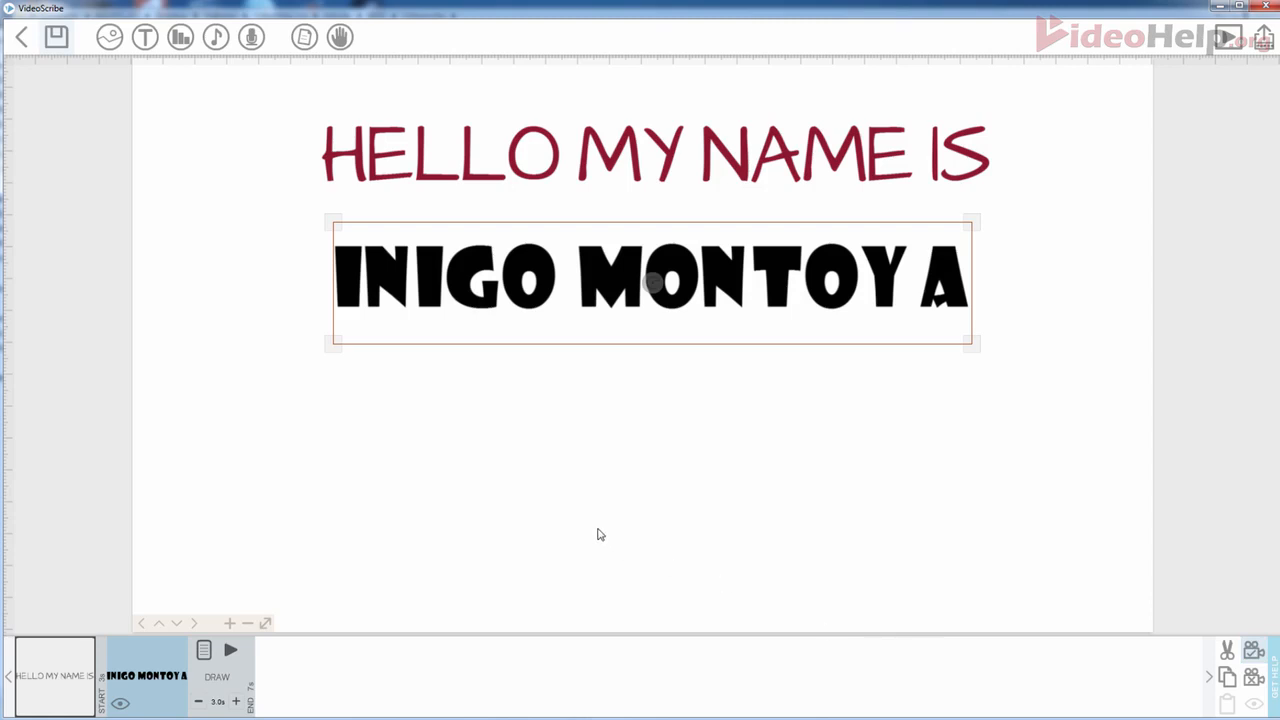
pyautogui.click(600, 535)
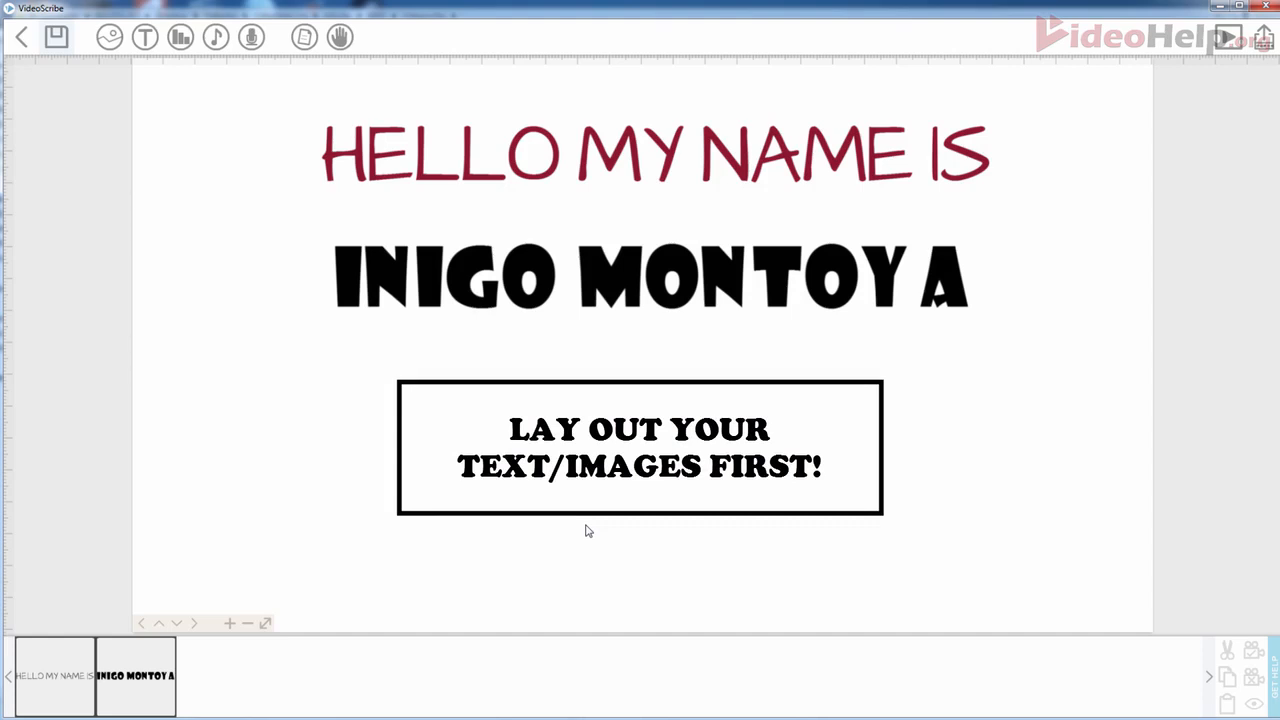
# Set one shared, slightly zoomed-out camera view for both the HELLO MY NAME IS and INIGO MONTOYA texts, and deselect them
pyautogui.moveTo(331, 522); pyautogui.dragTo(305, 532)
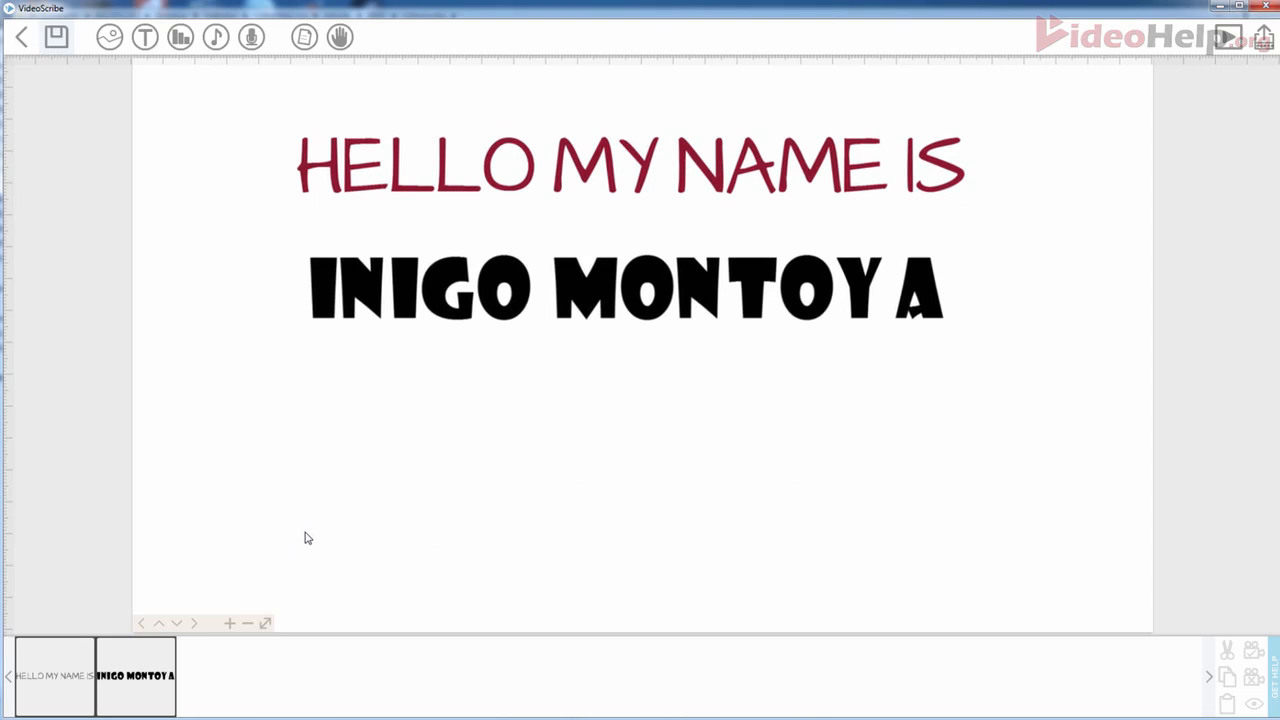
pyautogui.moveTo(417, 494); pyautogui.dragTo(374, 434)
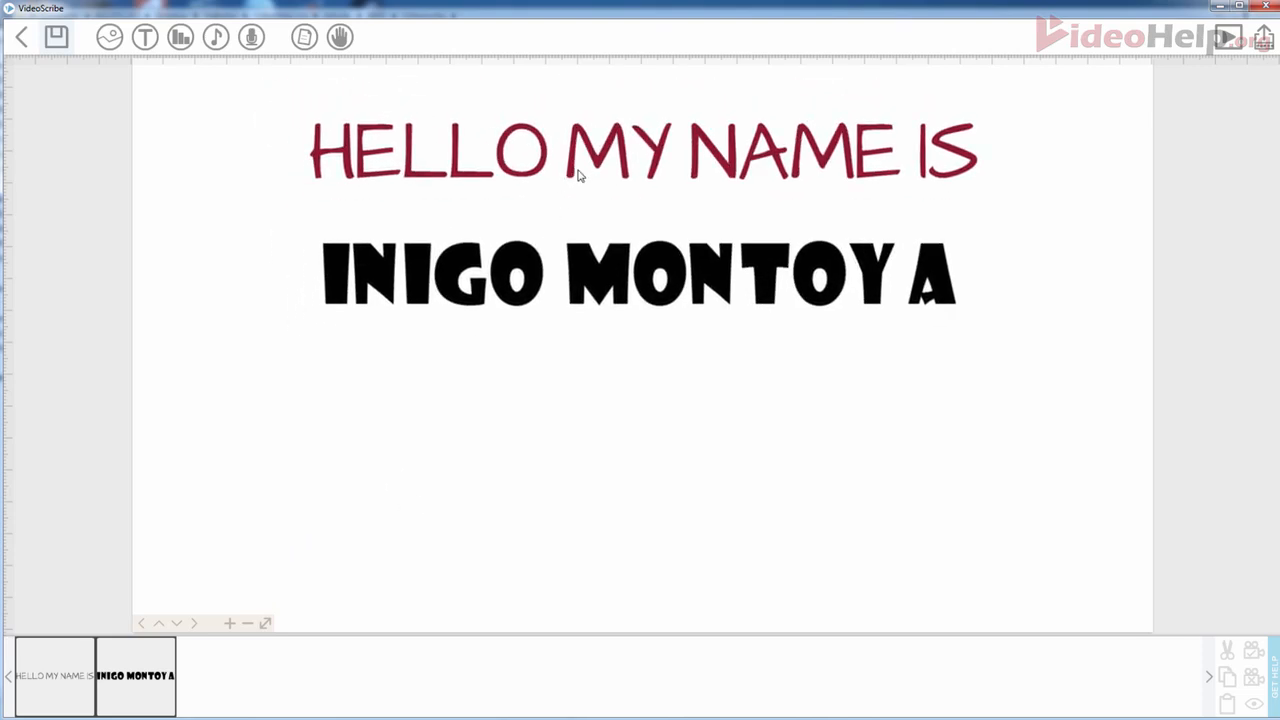
pyautogui.click(578, 175)
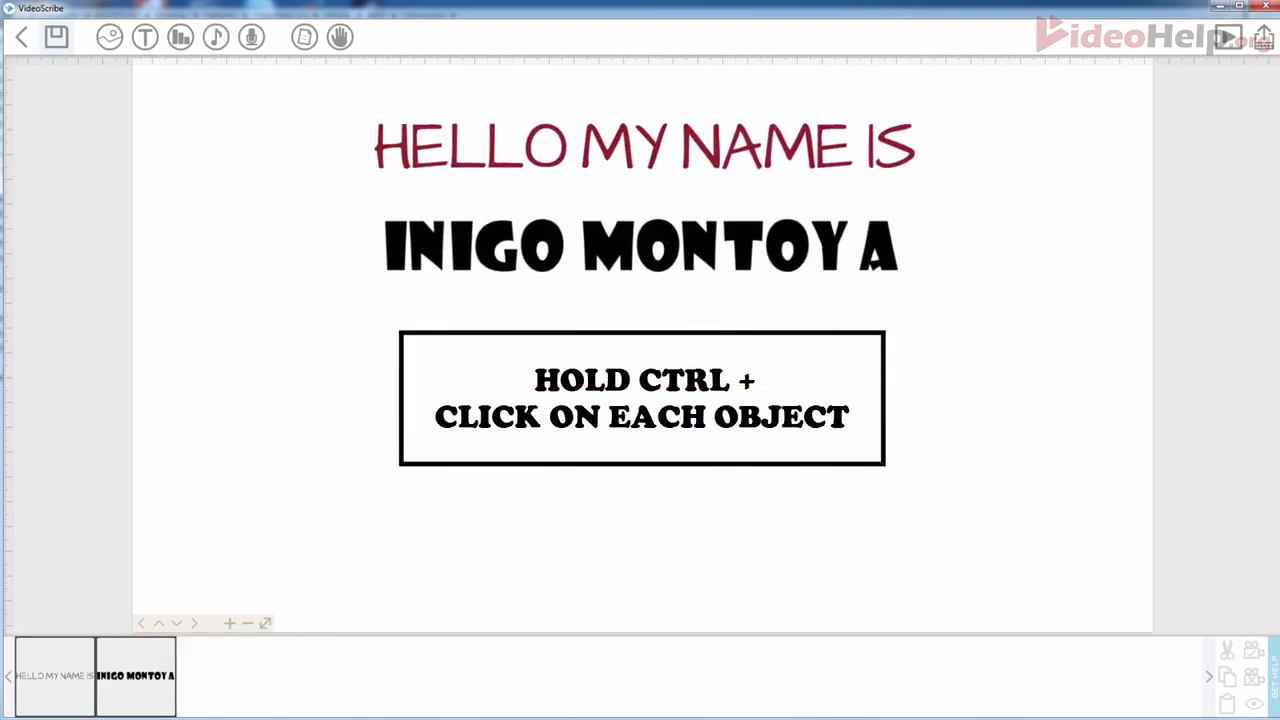
pyautogui.click(60, 686)
pyautogui.keyDown('ctrl'); pyautogui.click(135, 676); pyautogui.keyUp('ctrl')
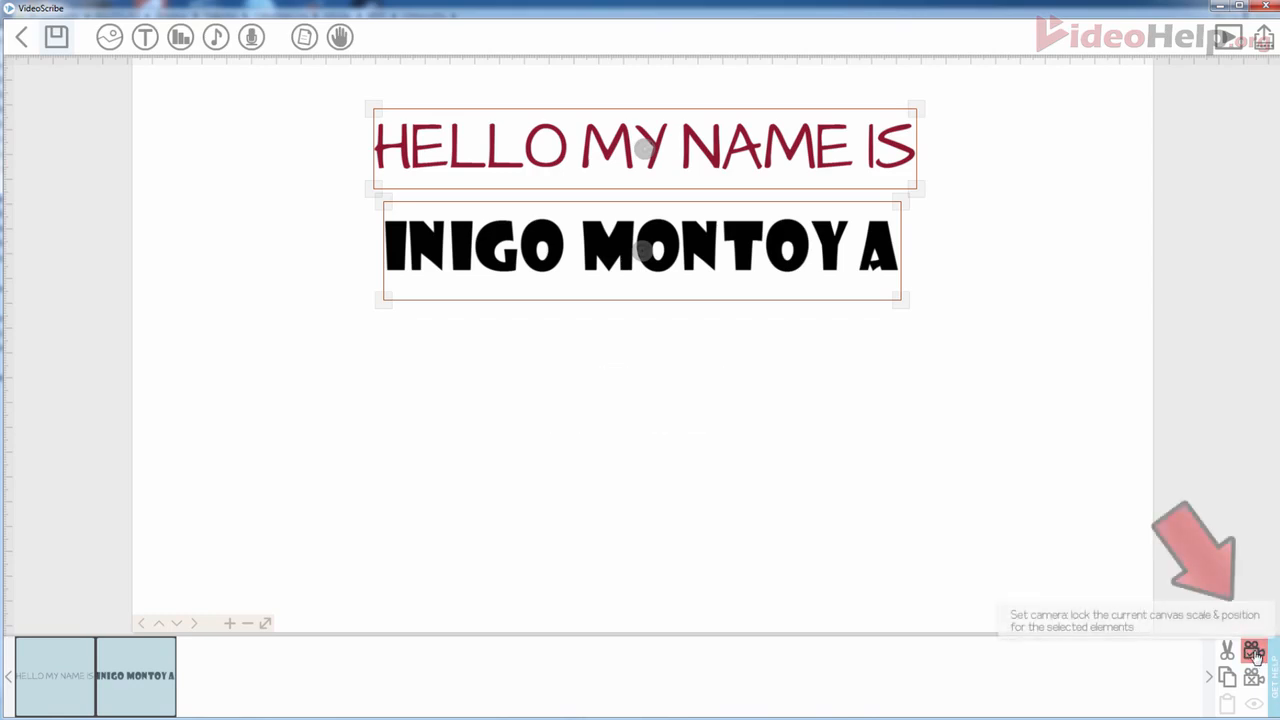
pyautogui.click(1255, 654)
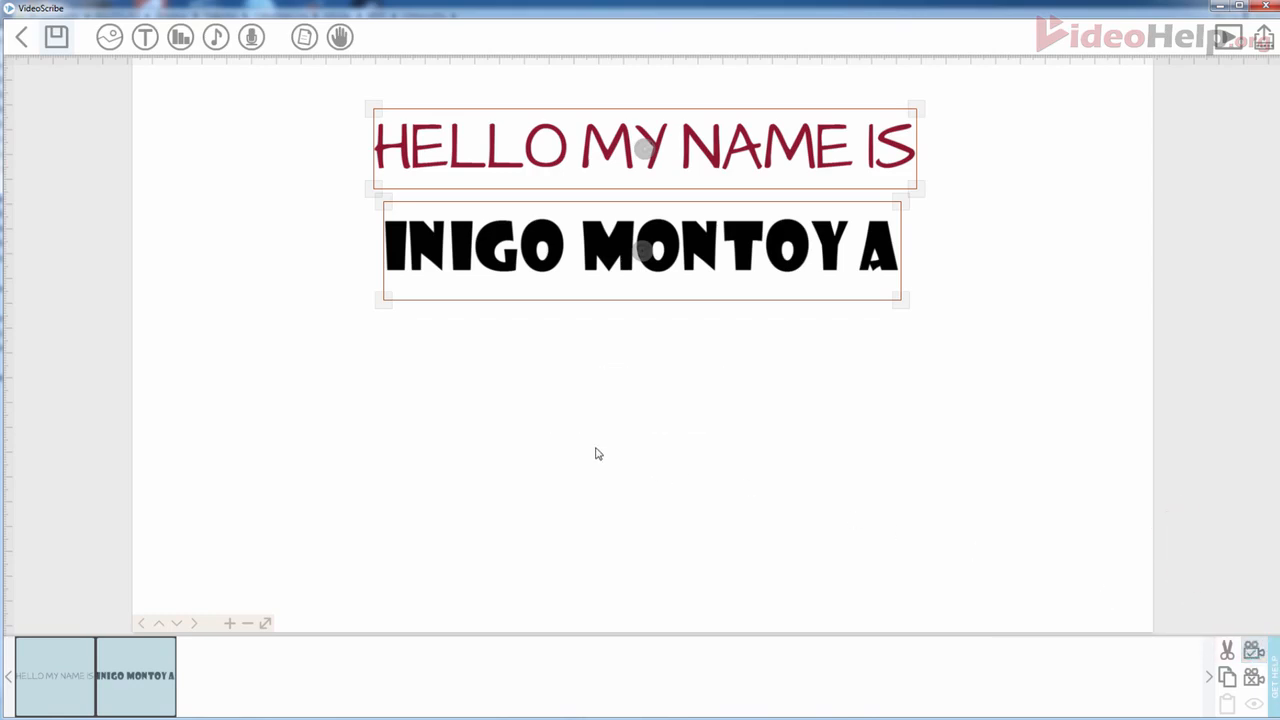
pyautogui.click(665, 500)
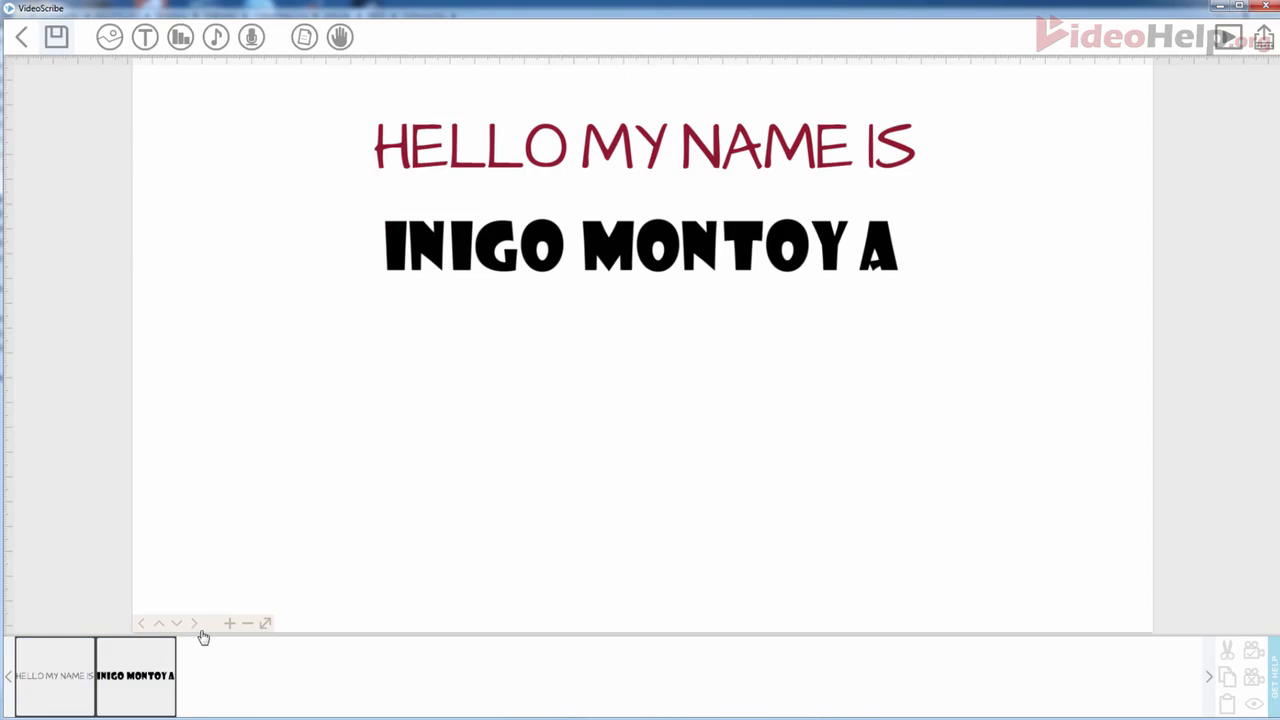
# Set the drawing time of the INIGO MONTOYA text to 2 seconds and preview the whole scribe from the start
pyautogui.click(135, 690)
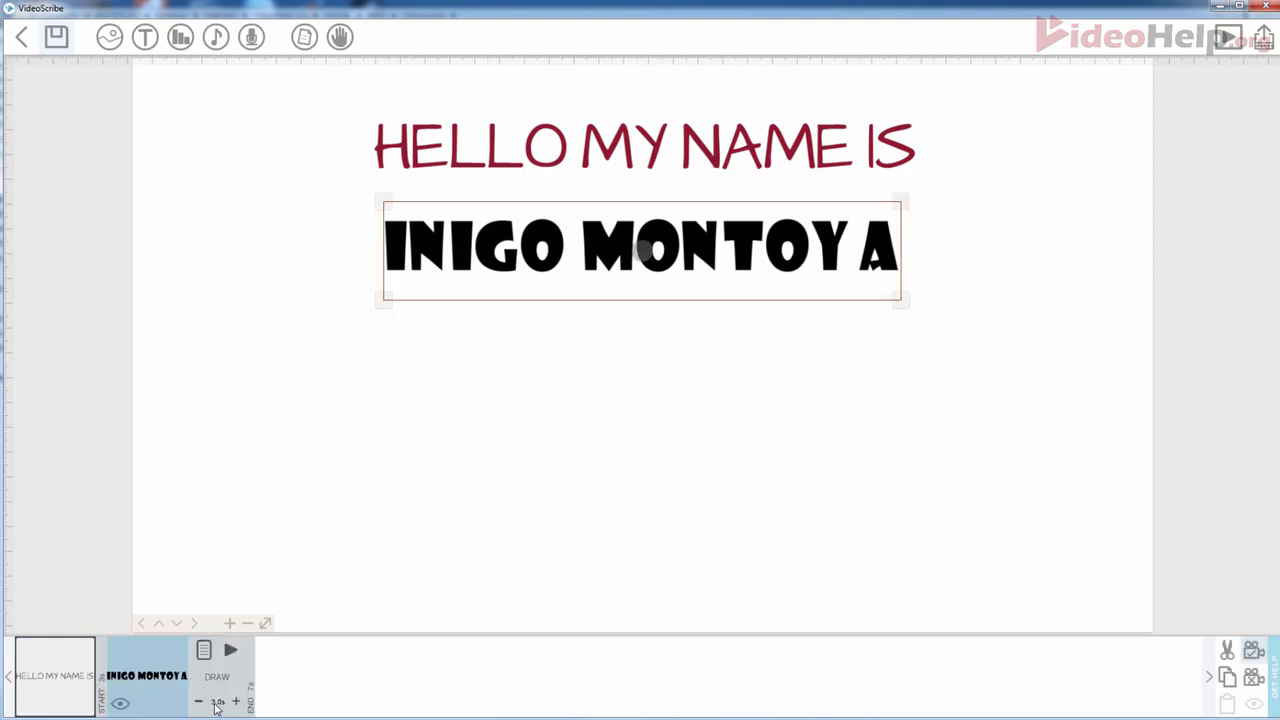
pyautogui.click(224, 701)
pyautogui.click(659, 418)
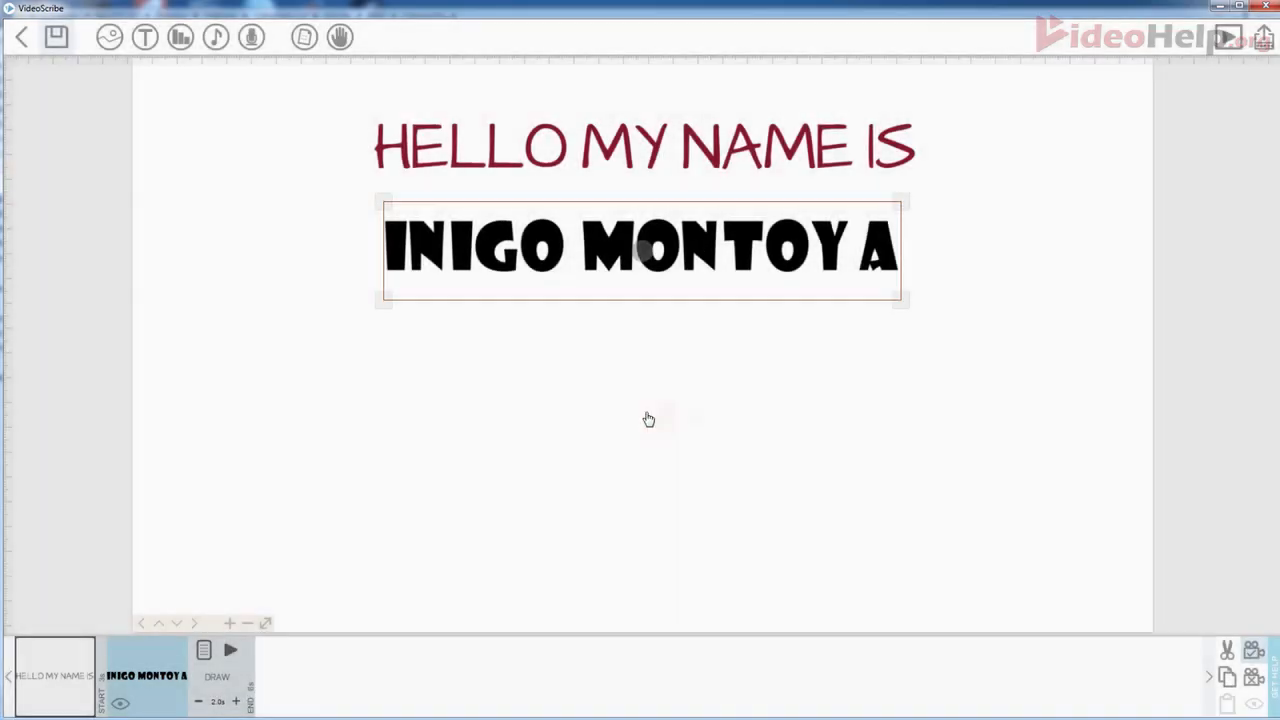
pyautogui.click(549, 413)
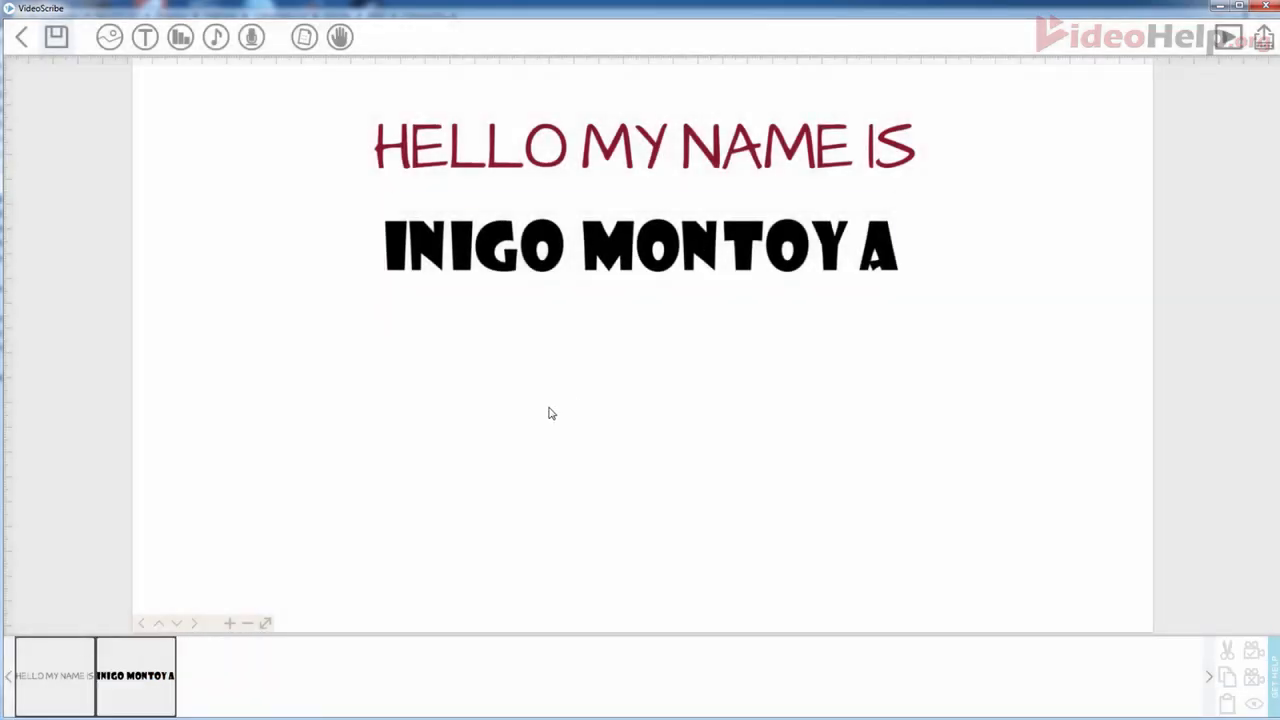
pyautogui.click(1226, 40)
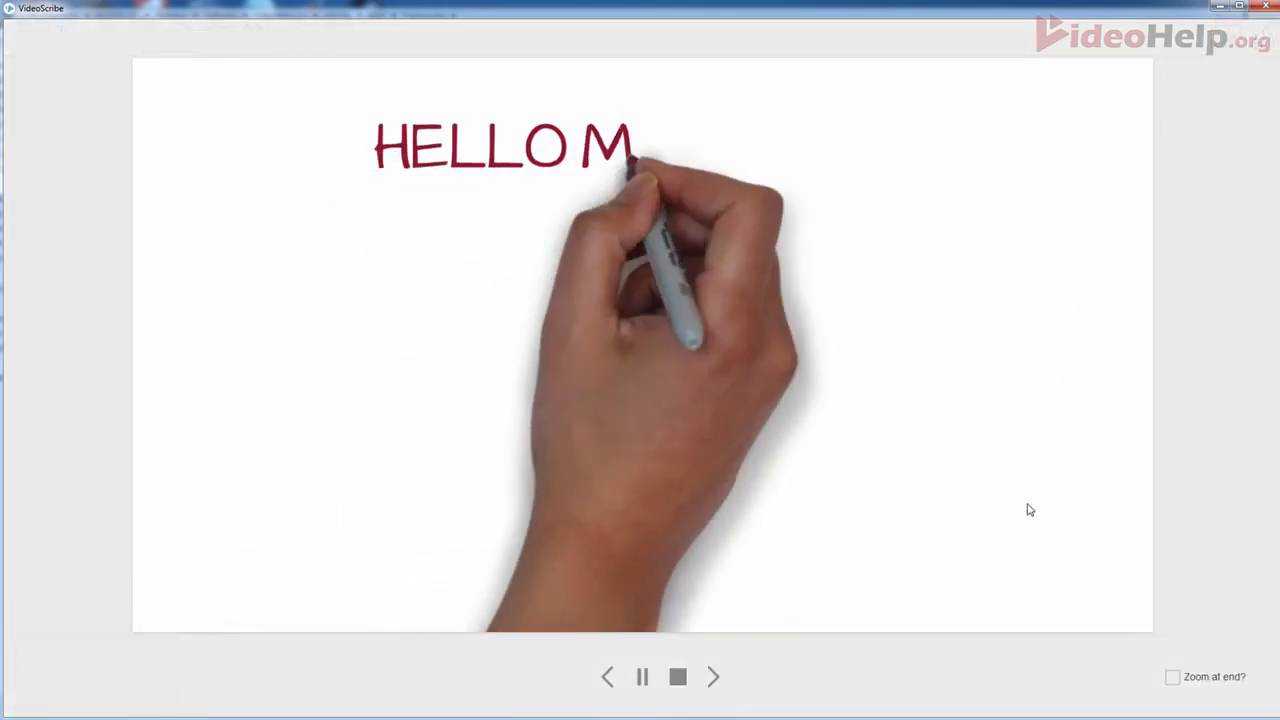